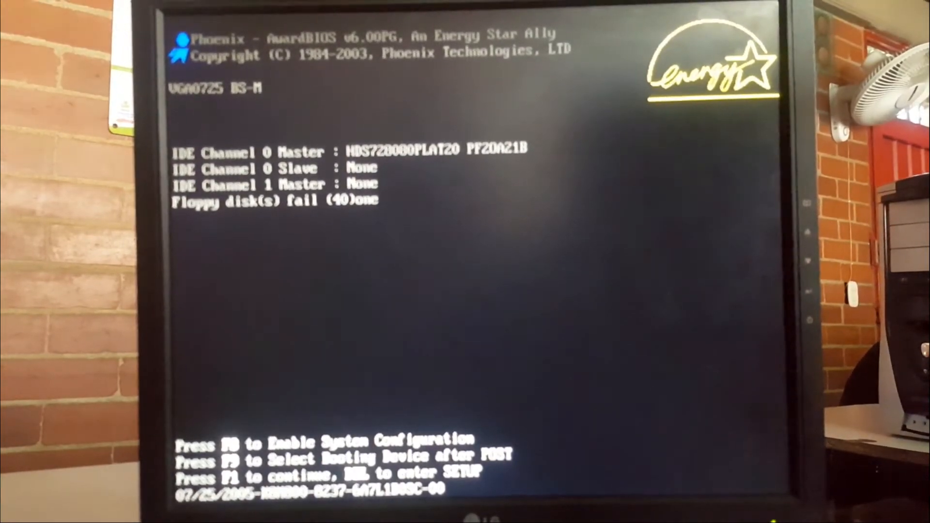
# Enter the BIOS setup utility and look over the feature categories in its main menu.
pyautogui.press('Delete')
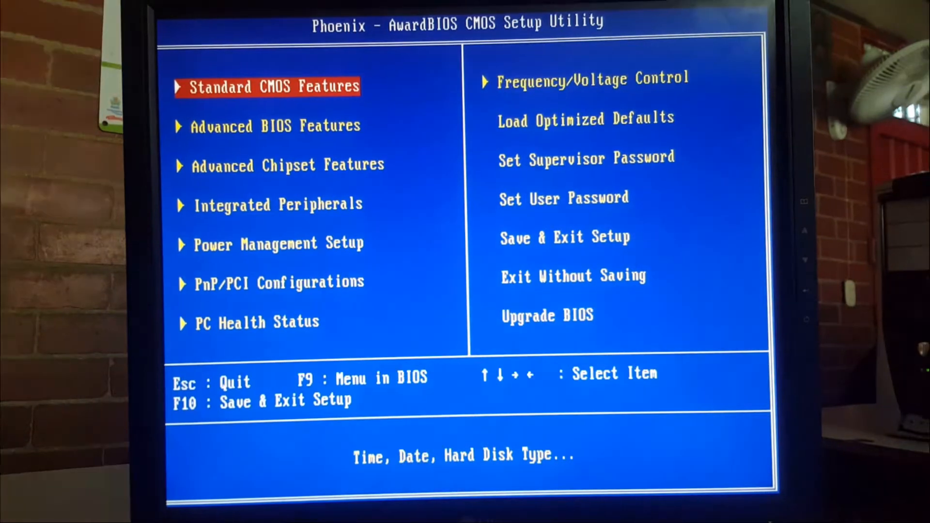
pyautogui.press('Down')
pyautogui.press('Down')
pyautogui.press('Down')
pyautogui.press('Up')
pyautogui.press('Up')
pyautogui.press('Up')
pyautogui.press('Down')
pyautogui.press('Down')
pyautogui.press('Down')
pyautogui.press('Down')
pyautogui.press('Up')
pyautogui.press('Up')
pyautogui.press('Up')
pyautogui.press('Up')
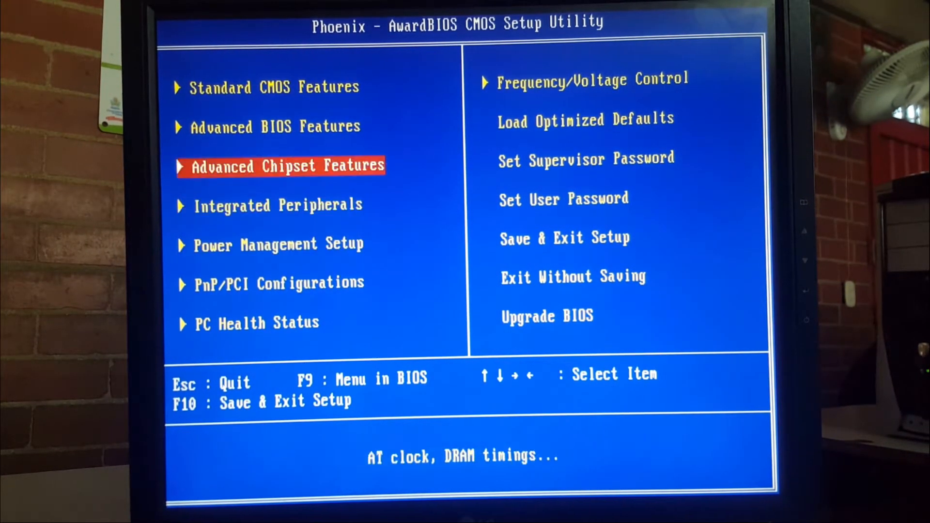
pyautogui.press('Down')
pyautogui.press('Up')
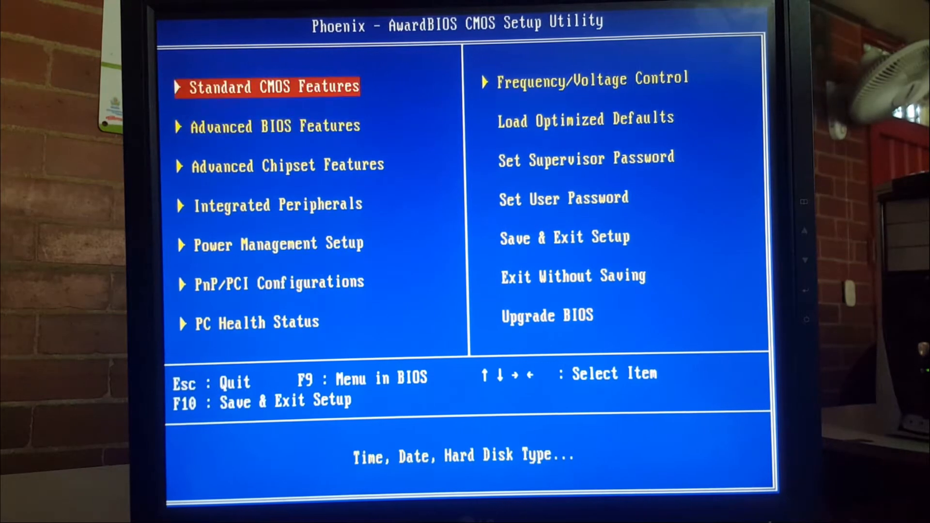
# Open Standard CMOS Features and cycle the date's month, leaving it on March.
pyautogui.press('Return')
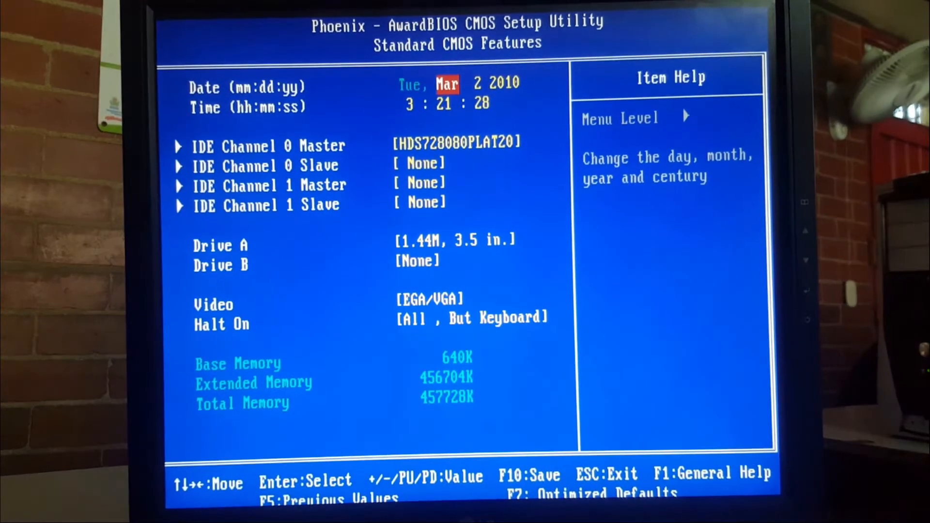
pyautogui.press('Escape')
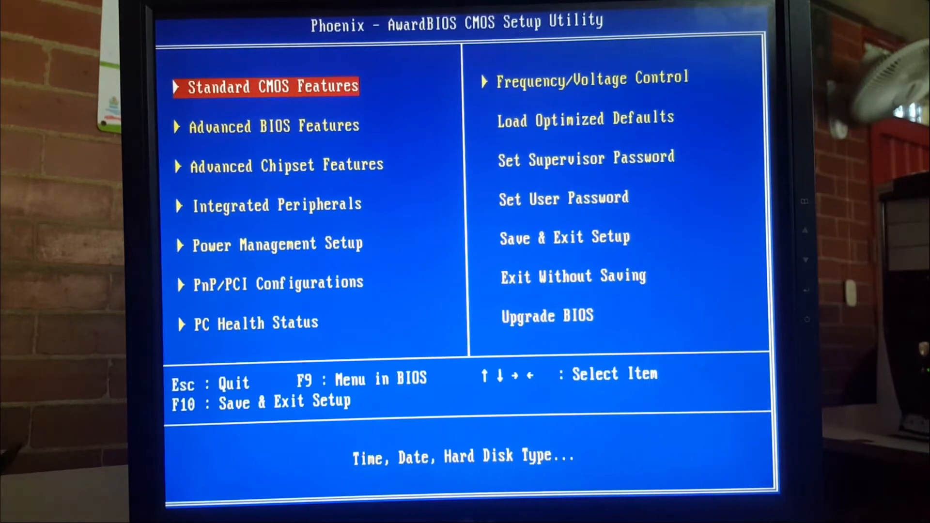
pyautogui.press('Return')
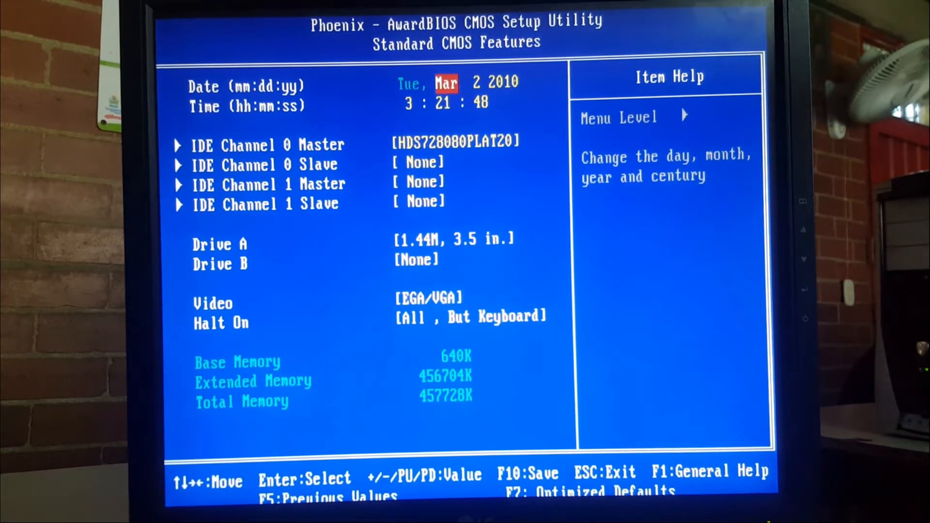
pyautogui.press('-')
pyautogui.press('-')
pyautogui.press('-')
pyautogui.press('+')
pyautogui.press('+')
pyautogui.press('+')
pyautogui.press('+')
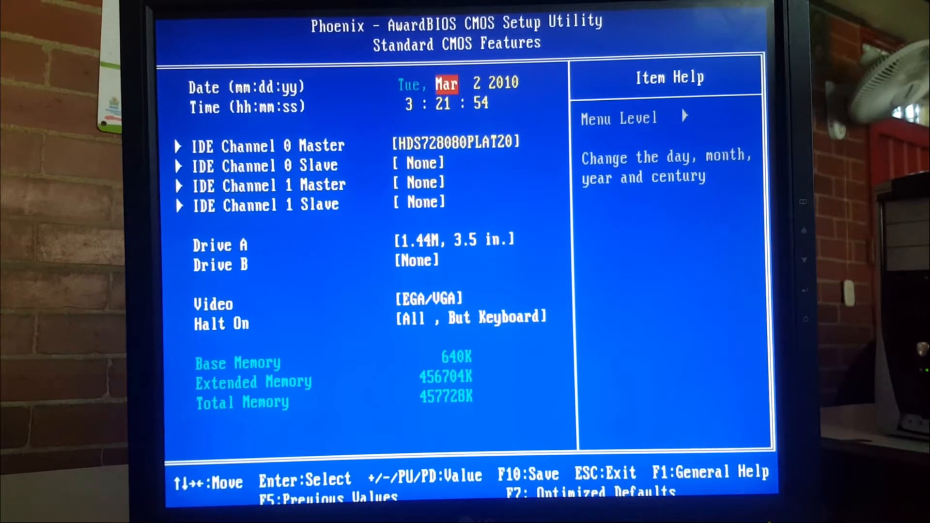
# Set the day of the system date to 7 and the year to 2014.
pyautogui.press('Right')
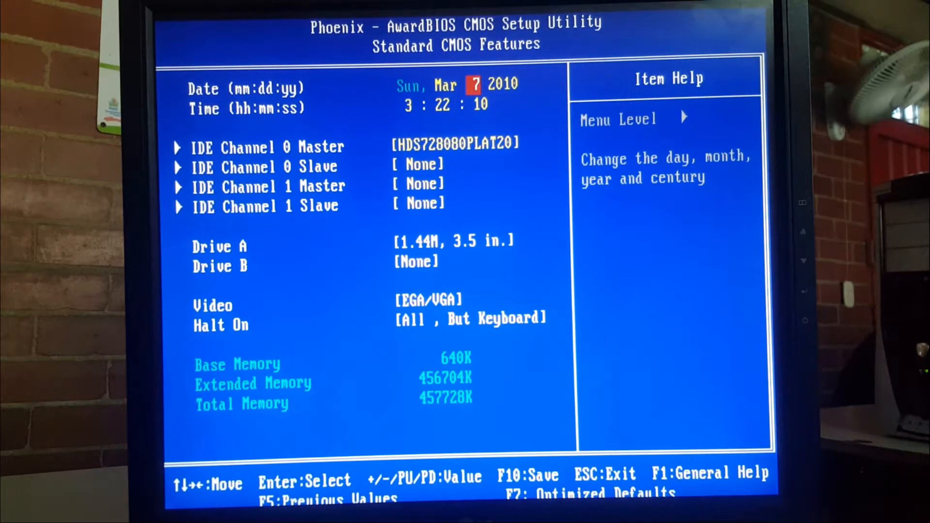
pyautogui.press('pageup')
pyautogui.press('pageup')
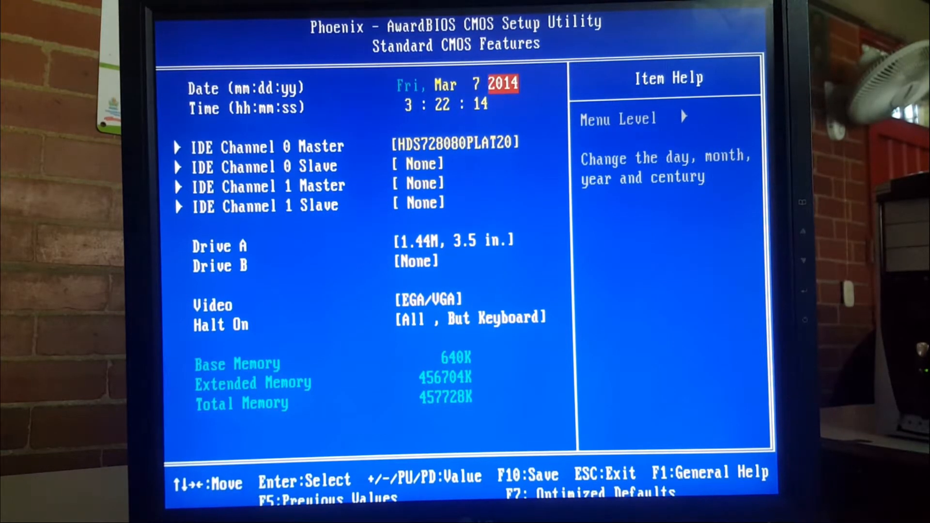
pyautogui.press('pagedown')
pyautogui.press('pagedown')
pyautogui.press('pagedown')
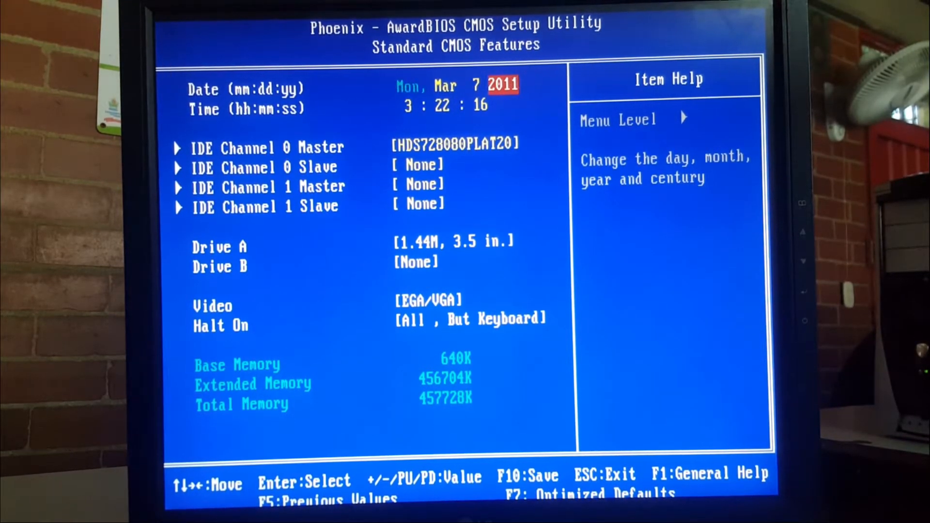
pyautogui.press('pageup')
pyautogui.press('pageup')
# Go through the individual date fields and the minute and second fields of the system time.
pyautogui.press('Left')
pyautogui.press('Left')
pyautogui.press('Right')
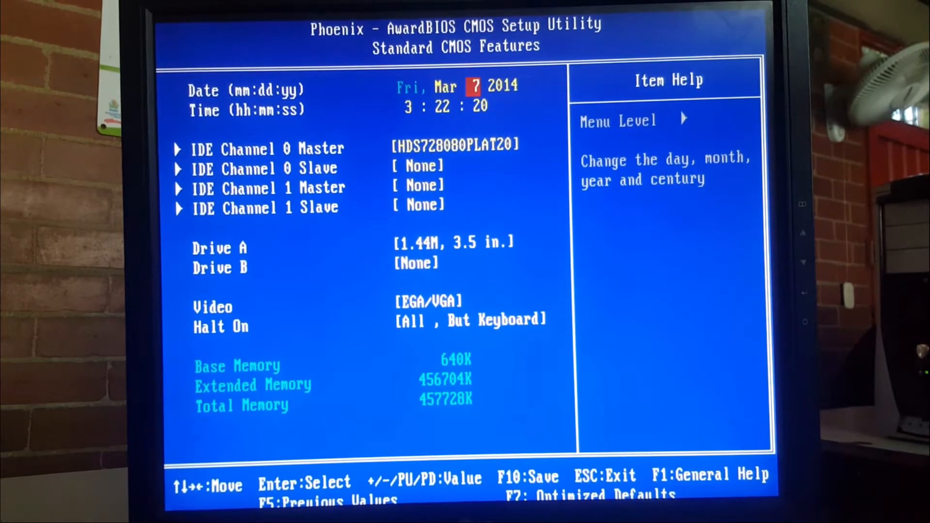
pyautogui.press('Right')
pyautogui.press('Left')
pyautogui.press('Left')
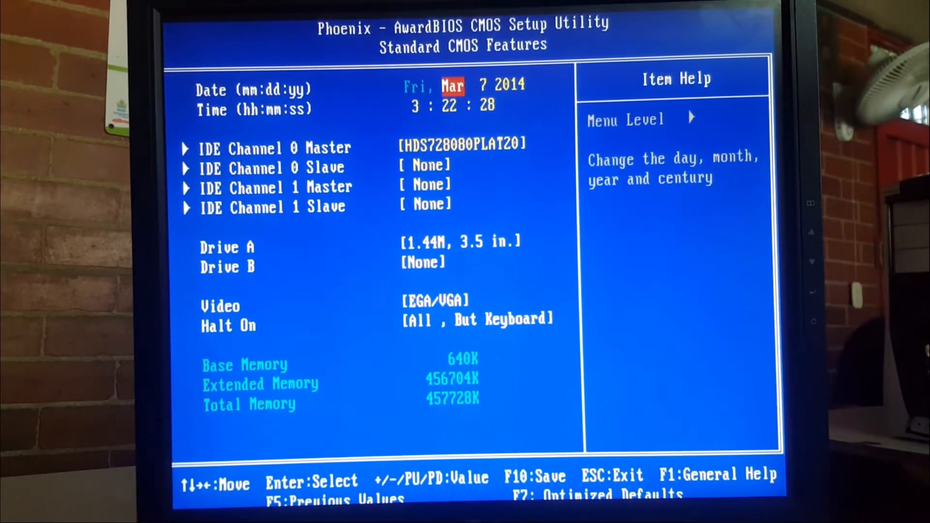
pyautogui.press('Down')
pyautogui.press('Right')
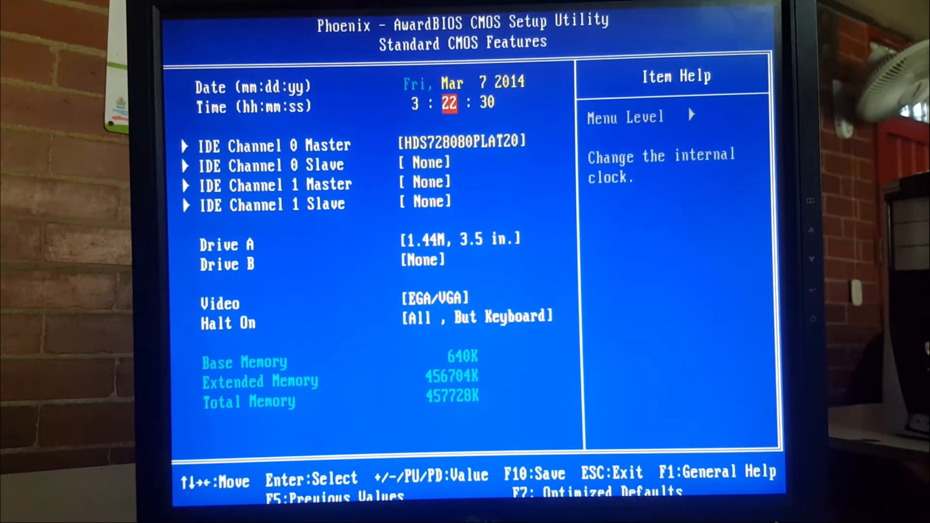
pyautogui.press('Right')
pyautogui.press('Right')
pyautogui.press('Right')
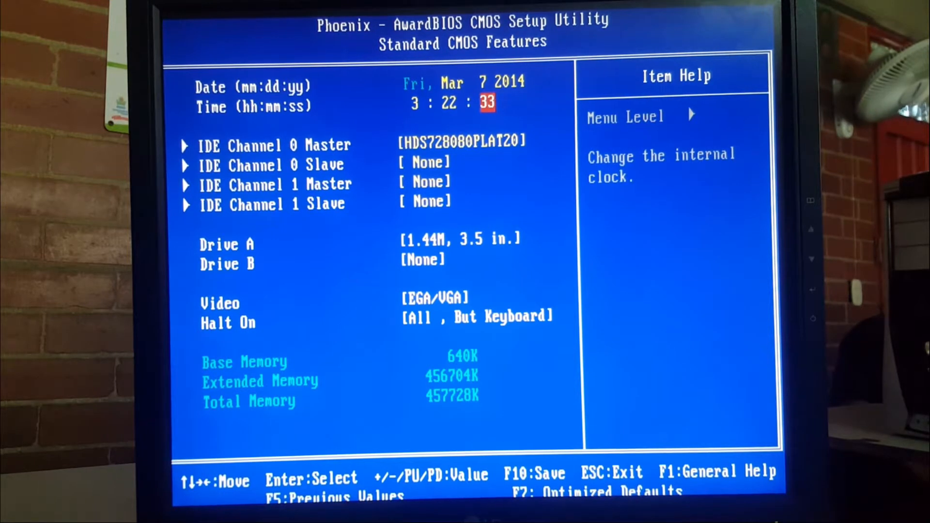
pyautogui.press('Right')
pyautogui.press('Right')
pyautogui.press('Right')
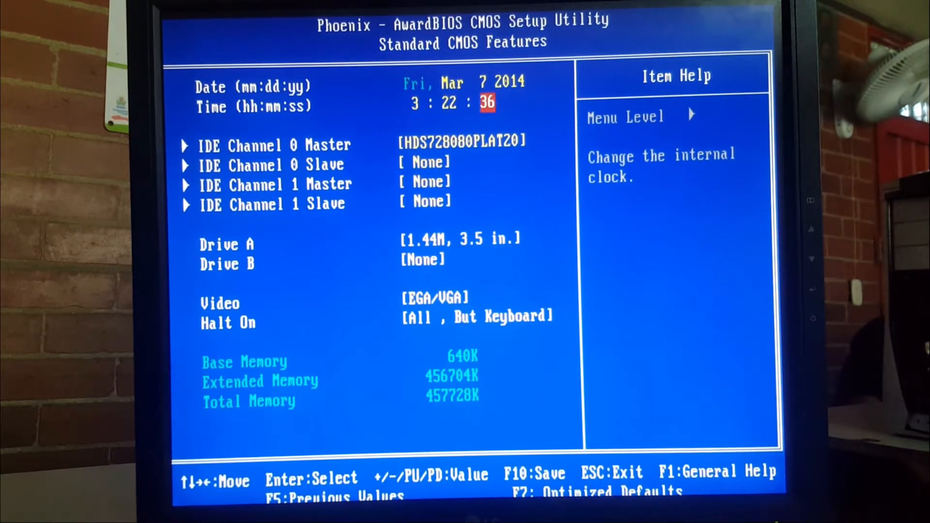
# Examine the hard drive details of IDE Channel 0 Master and return to Standard CMOS Features.
pyautogui.press('Down')
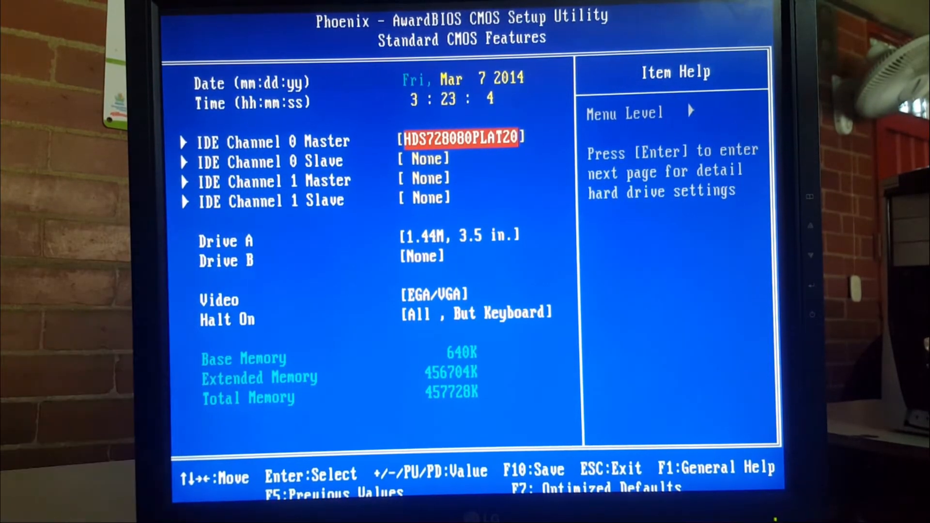
pyautogui.press('Return')
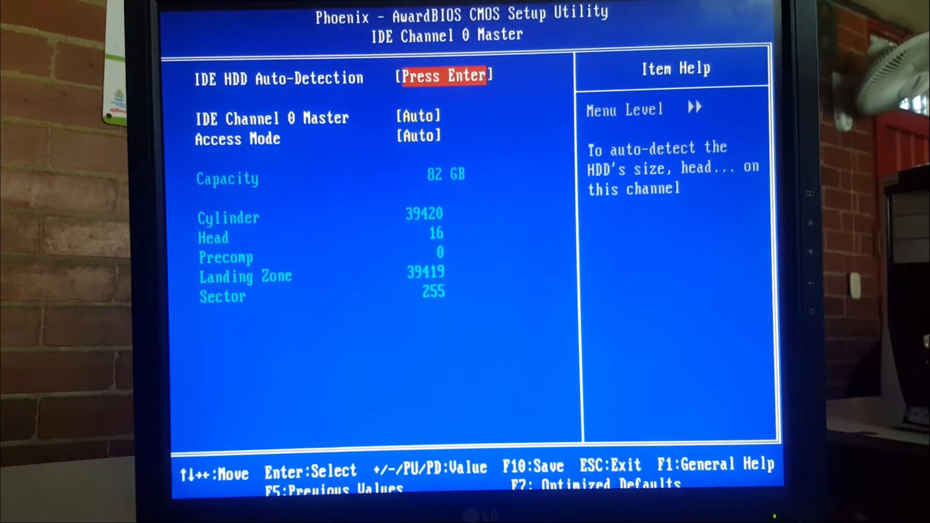
pyautogui.press('Escape')
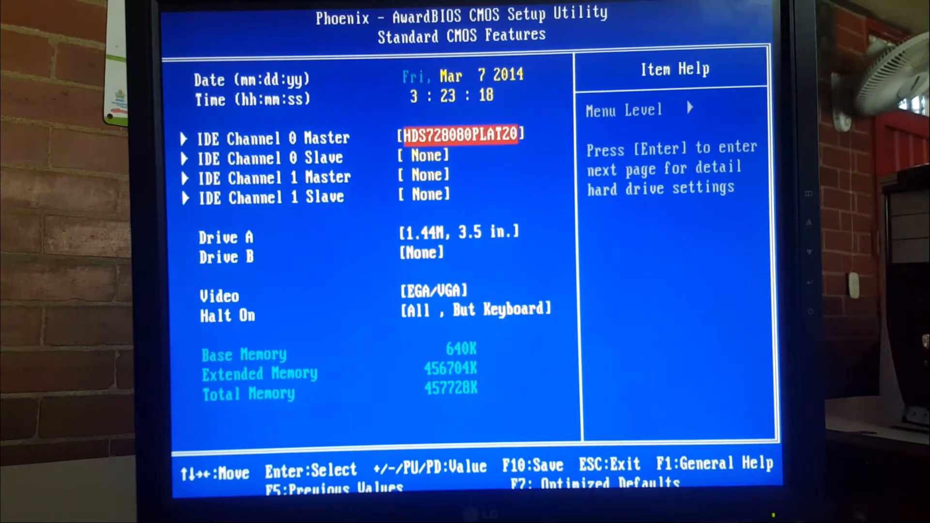
# Look over the remaining IDE channels, floppy drive, video and halt settings, and return to the main menu.
pyautogui.press('Down')
pyautogui.press('Down')
pyautogui.press('Down')
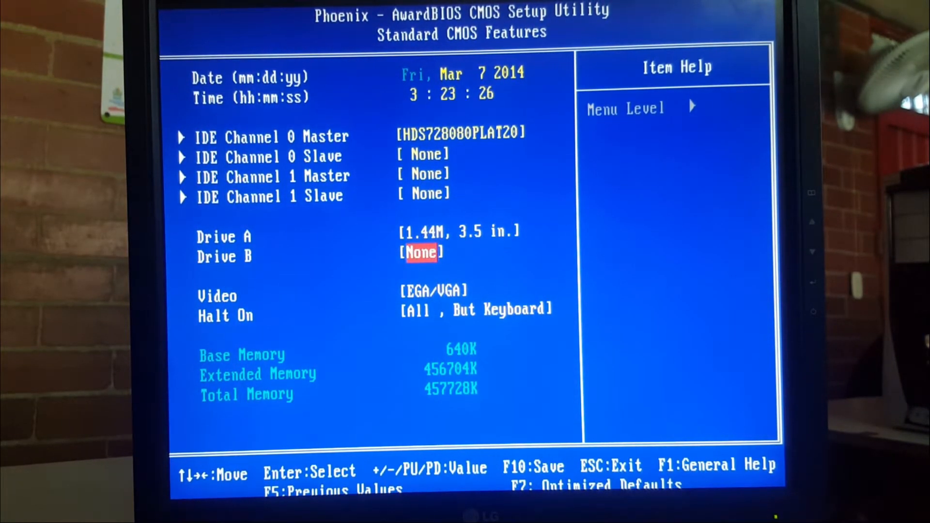
pyautogui.press('Down')
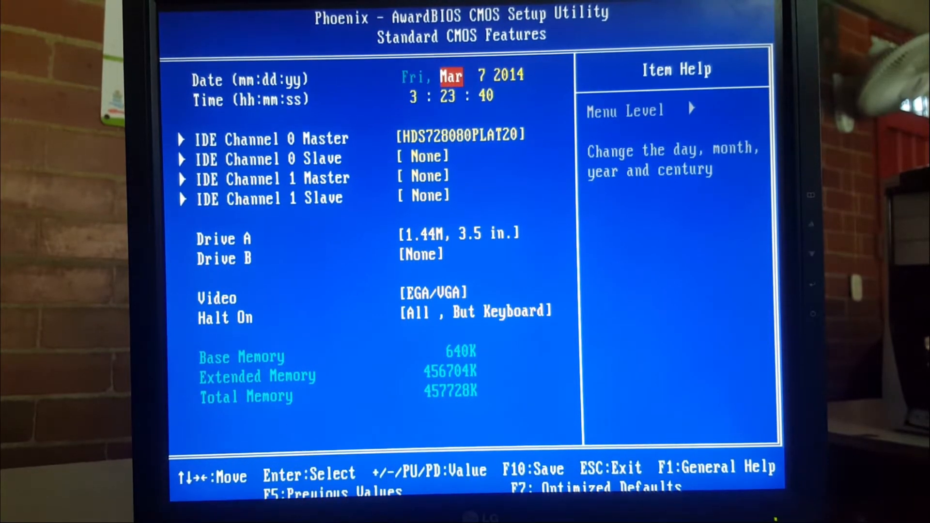
pyautogui.press('Escape')
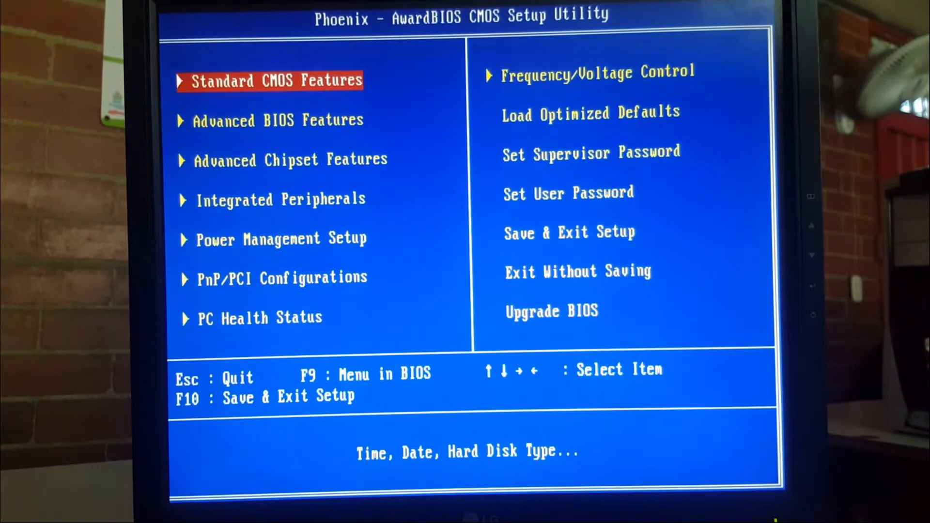
# In the Boot Seq & Floppy Setup of Advanced BIOS Features, set First Boot Device to CDROM.
pyautogui.press('Down')
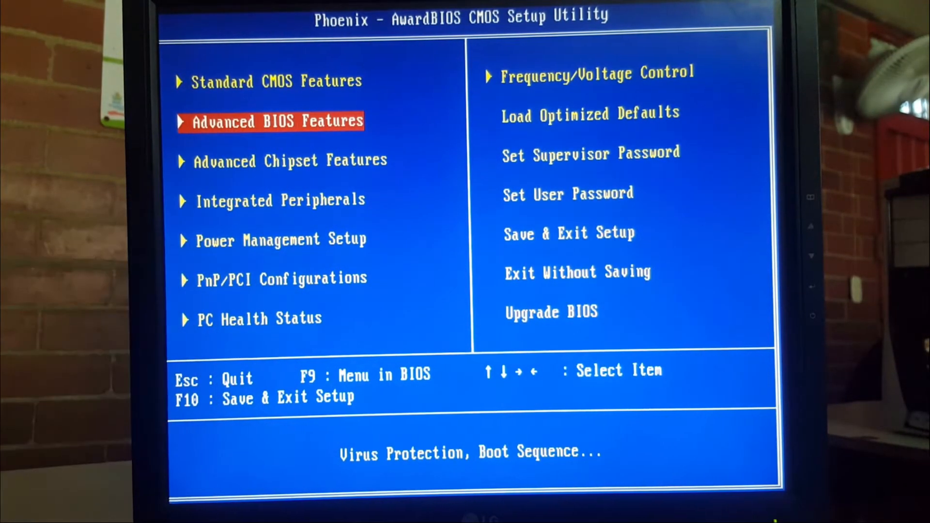
pyautogui.press('Return')
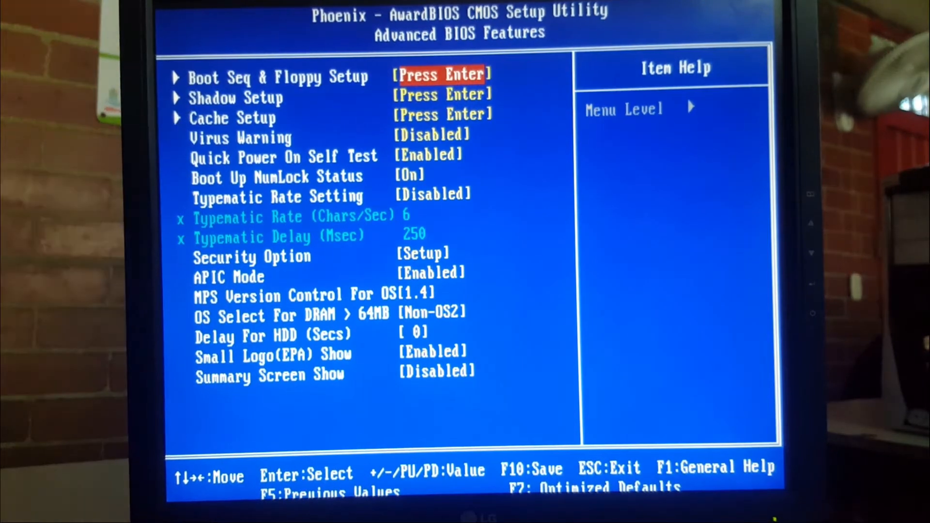
pyautogui.press('Return')
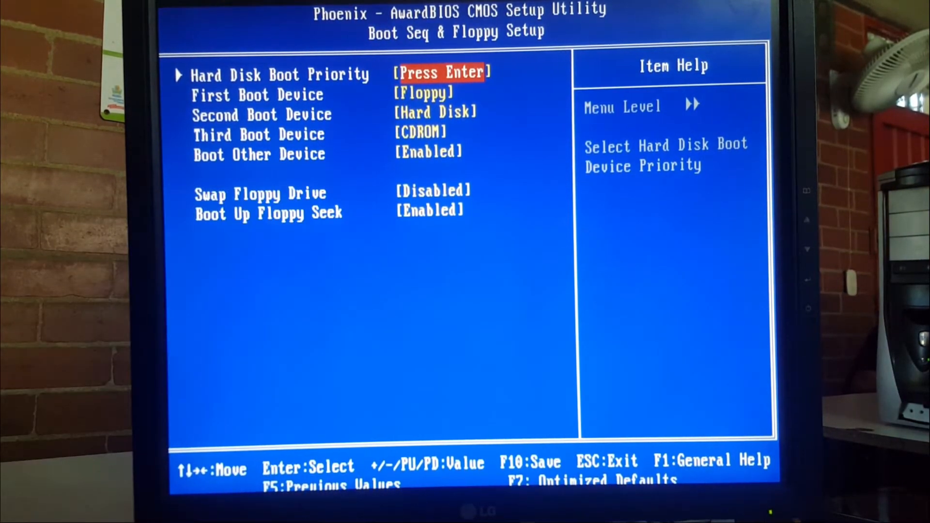
pyautogui.press('Down')
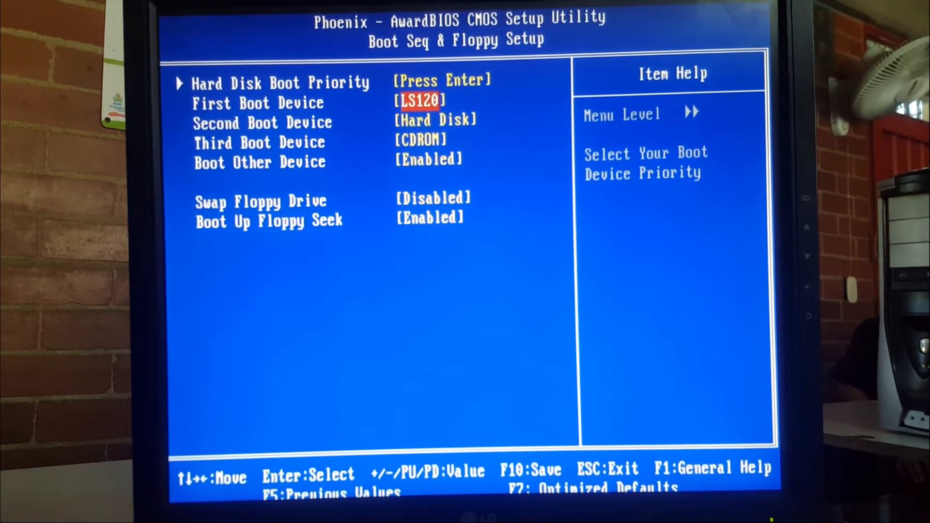
pyautogui.press('pagedown')
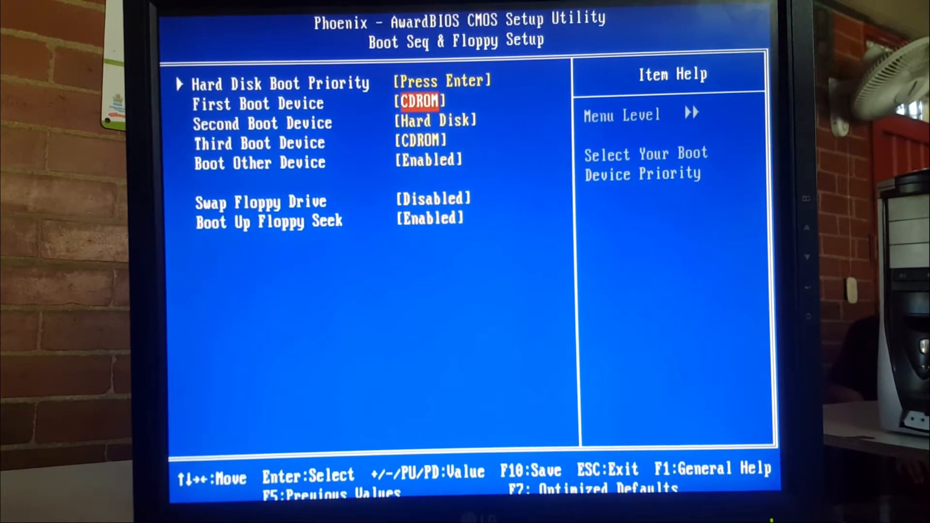
# Set Second Boot Device to Hard Disk and Third Boot Device to USB-CDROM, and leave the boot sequence setup.
pyautogui.press('Down')
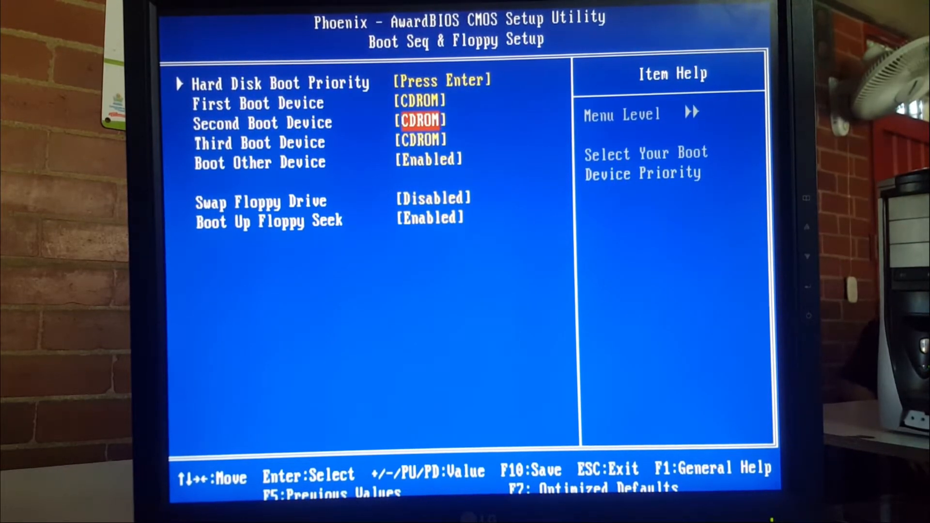
pyautogui.press('pageup')
pyautogui.press('Down')
pyautogui.press('pageup')
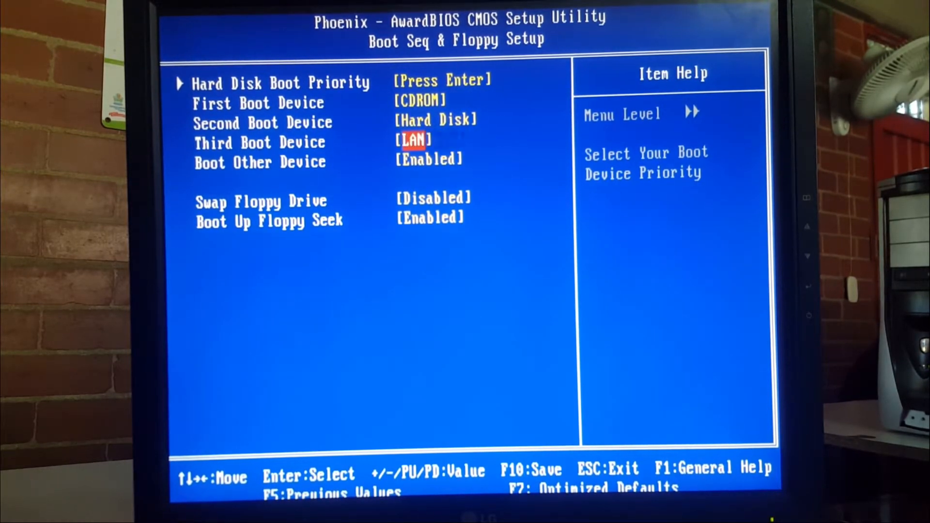
pyautogui.press('pageup')
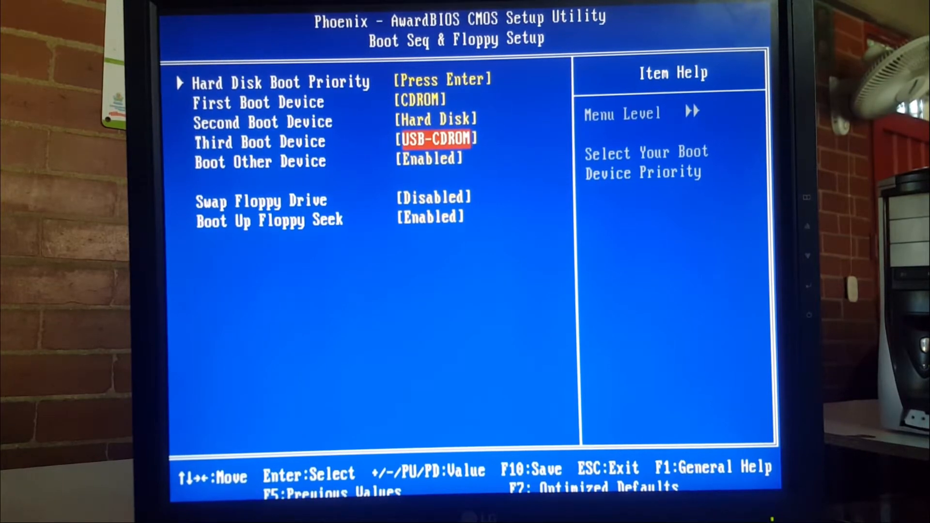
pyautogui.press('Escape')
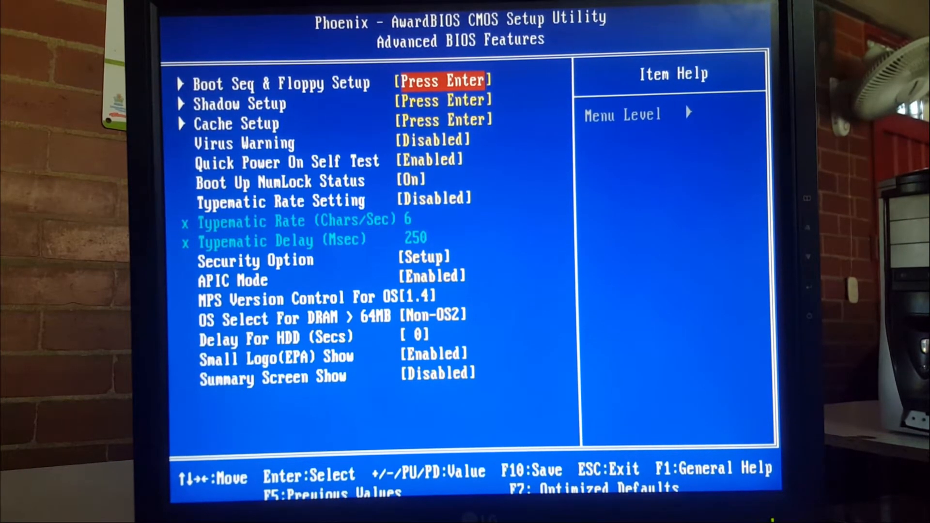
# Look through the remaining Advanced BIOS Features settings down to Small Logo(EPA) Show, and return to the main menu.
pyautogui.press('Down')
pyautogui.press('Down')
pyautogui.press('Down')
pyautogui.press('Down')
pyautogui.press('Down')
pyautogui.press('Down')
pyautogui.press('Down')
pyautogui.press('Down')
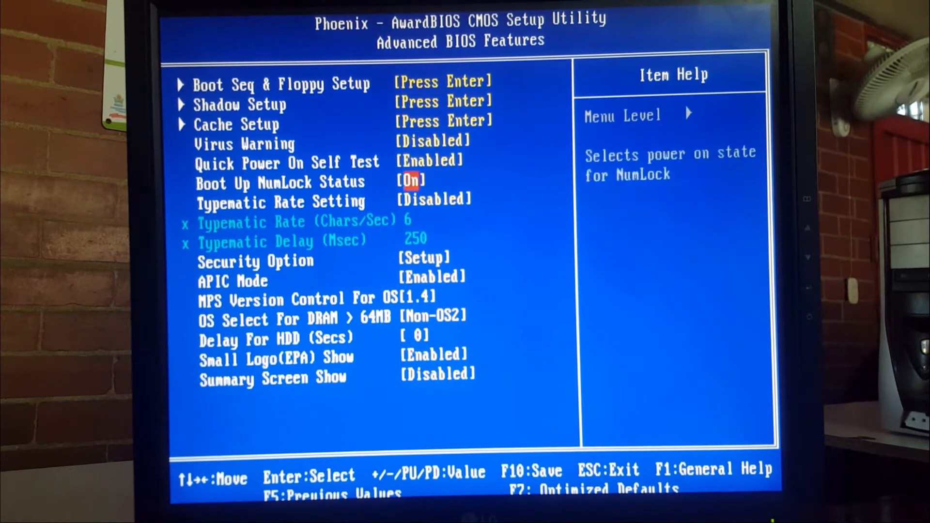
pyautogui.press('Down')
pyautogui.press('Down')
pyautogui.press('Down')
pyautogui.press('Down')
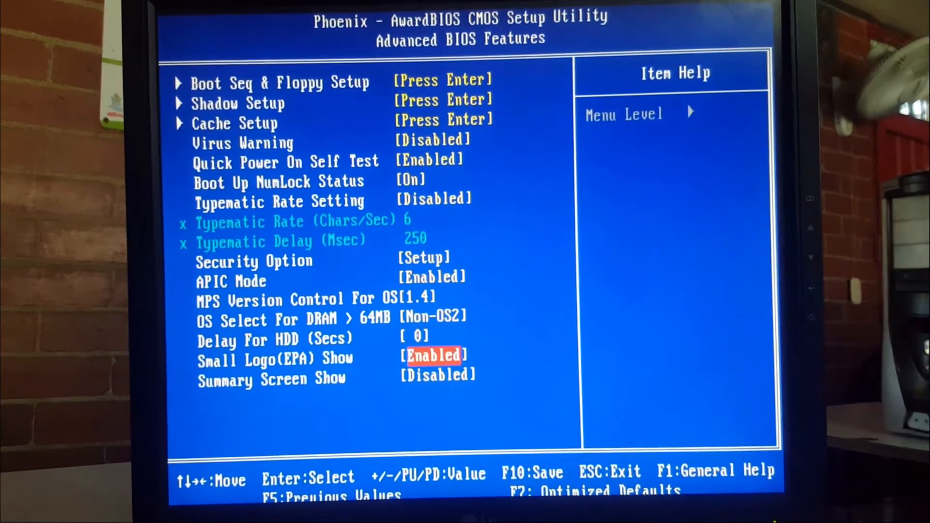
pyautogui.press('Up')
pyautogui.press('Up')
pyautogui.press('Up')
pyautogui.press('Up')
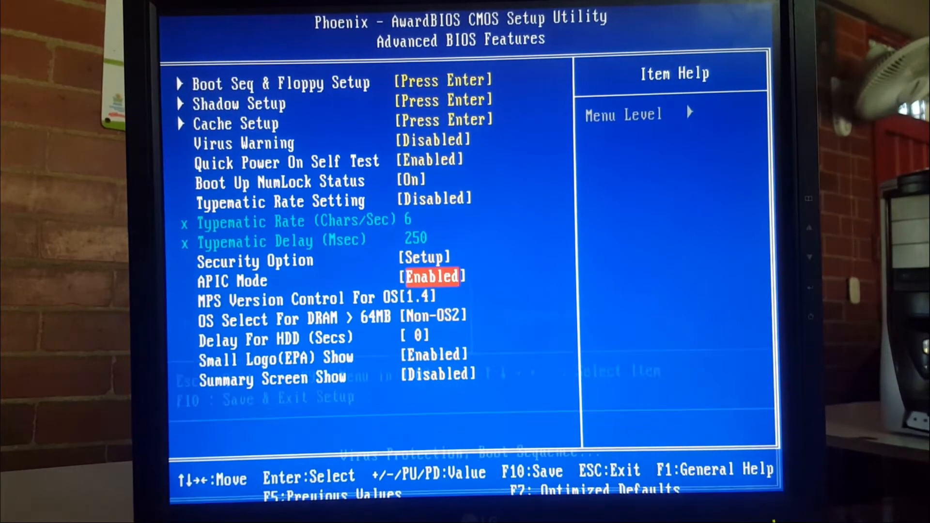
pyautogui.press('Escape')
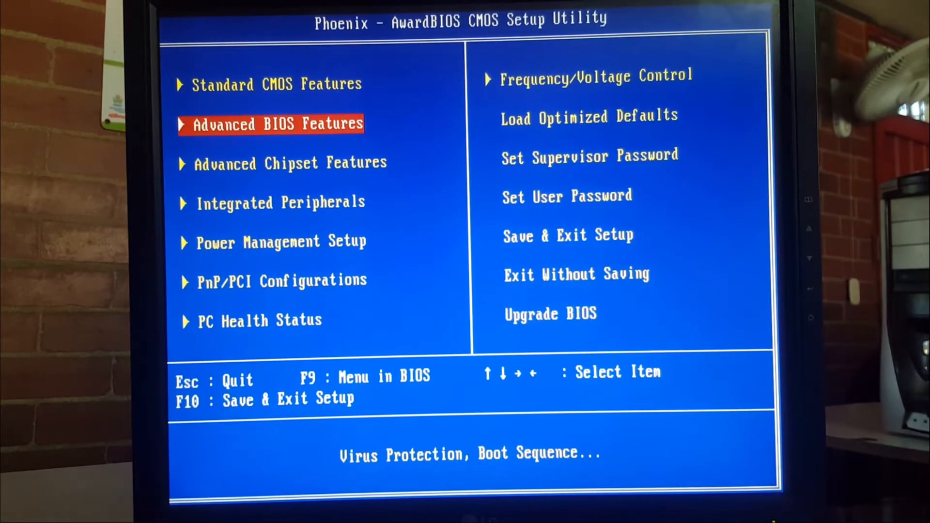
# Open the Frequency/Voltage Control settings to examine the PCI clock, spectrum and CPU clock options.
pyautogui.press('Up')
pyautogui.press('Right')
pyautogui.press('Return')
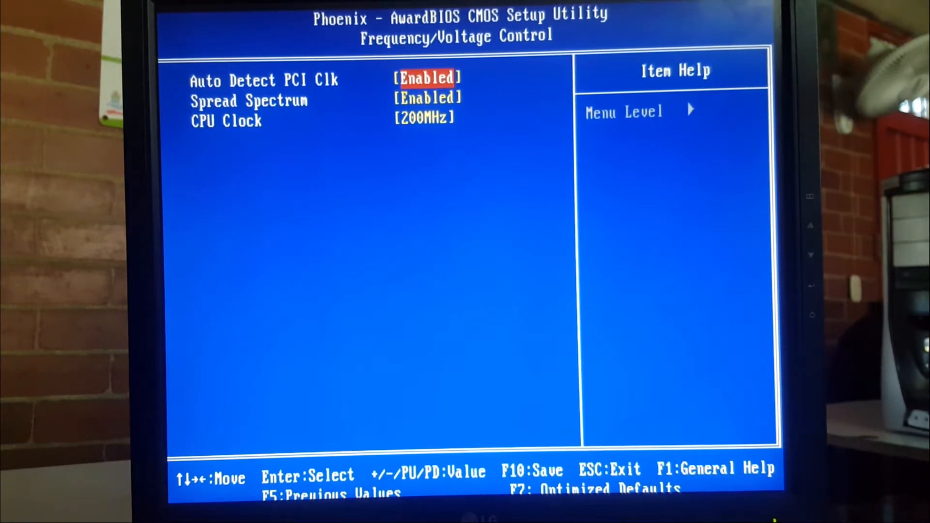
# Leave Frequency/Voltage Control and review the remaining main menu entries from Load Optimized Defaults down to Upgrade BIOS.
pyautogui.press('Escape')
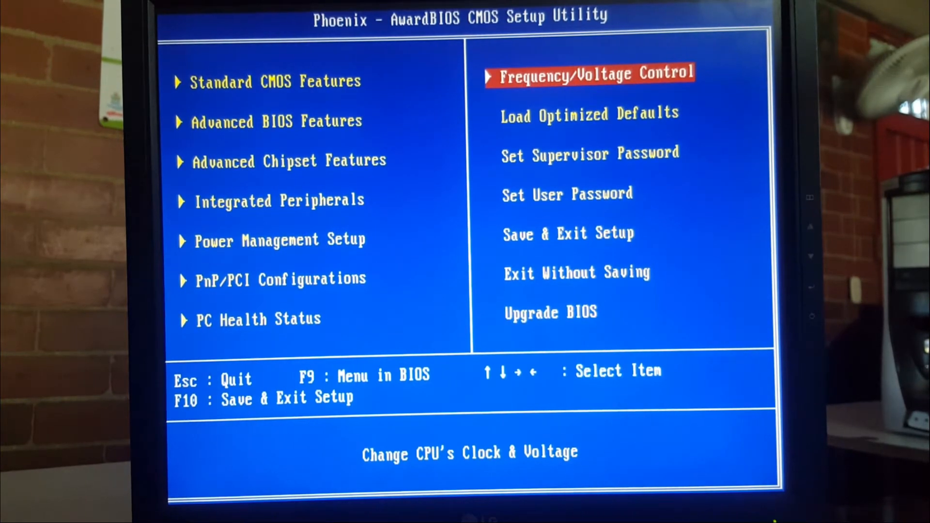
pyautogui.press('Down')
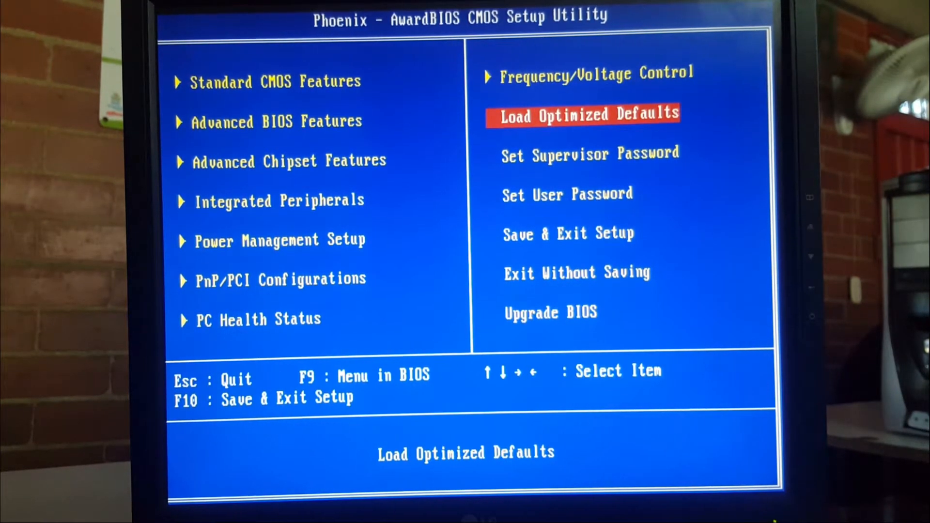
pyautogui.press('Down')
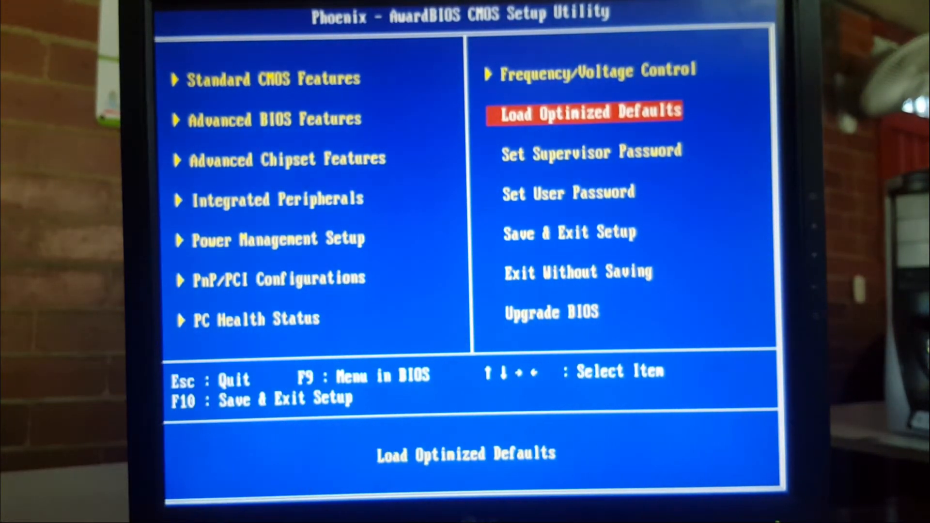
pyautogui.press('Down')
pyautogui.press('Down')
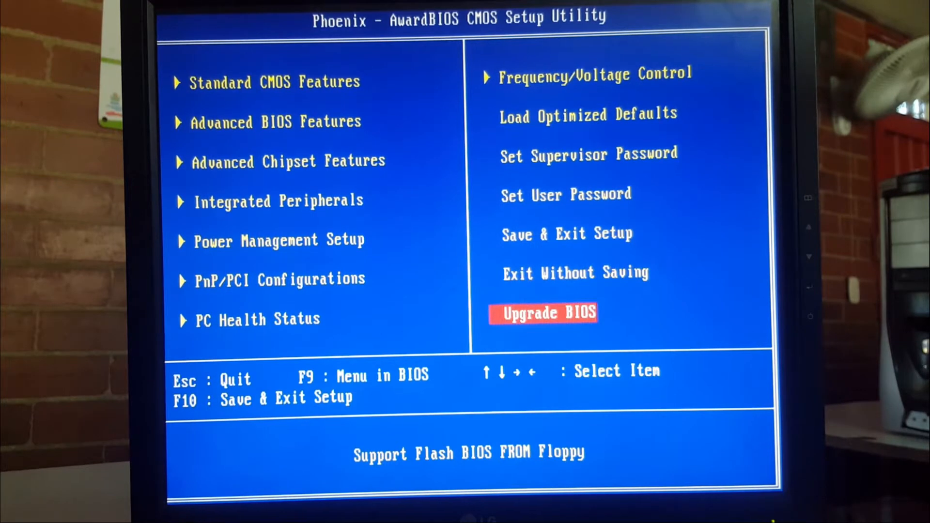
# Go back up the main menu to Standard CMOS Features and open it.
pyautogui.press('Left')
pyautogui.press('Up')
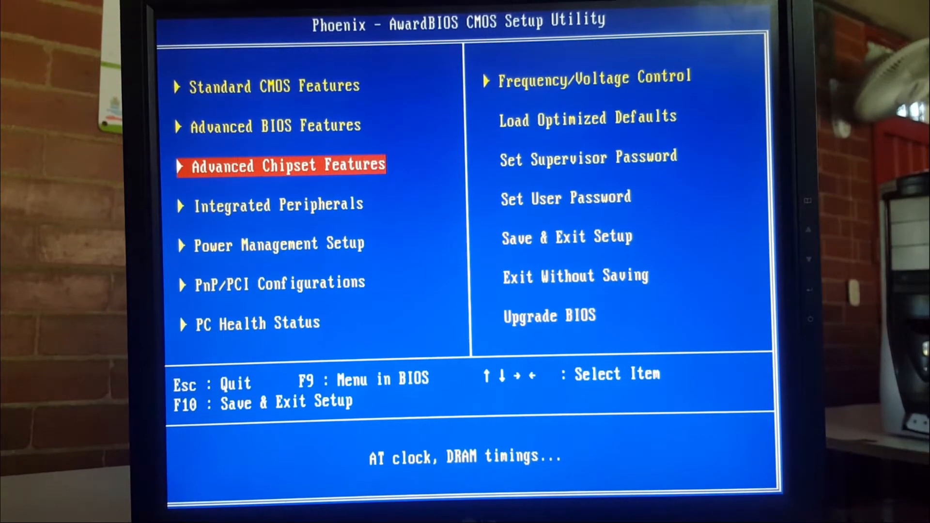
pyautogui.press('Up')
pyautogui.press('Up')
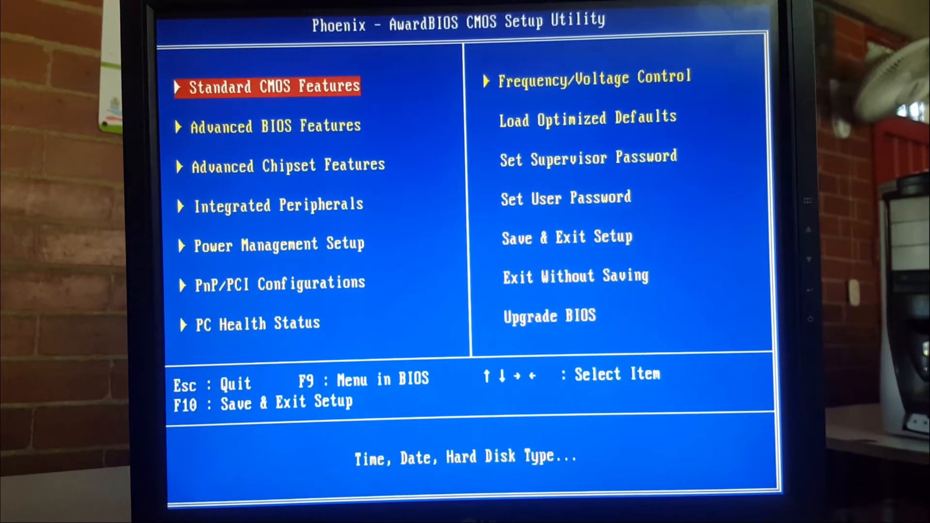
pyautogui.press('Return')
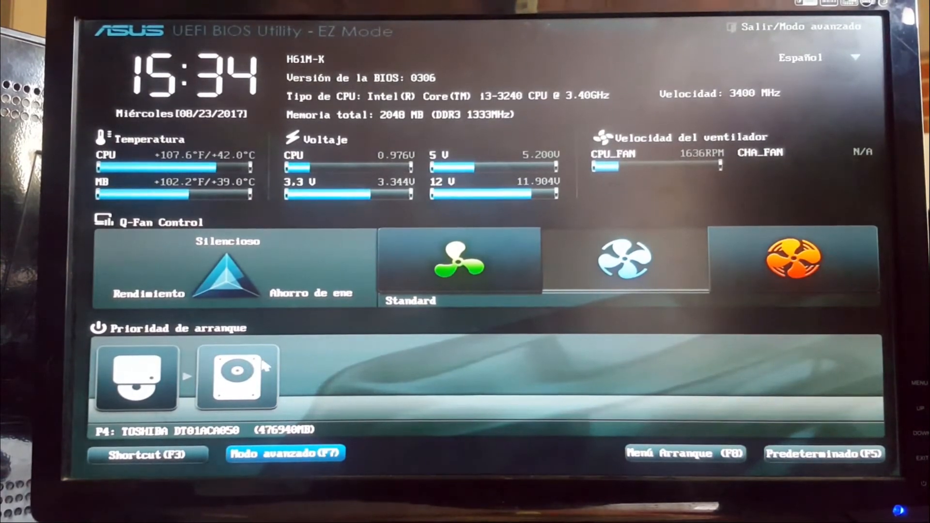
# Switch the ASUS UEFI BIOS Utility to advanced mode and examine the Ai Tweaker CPU and memory frequency settings.
pyautogui.click(308, 456)
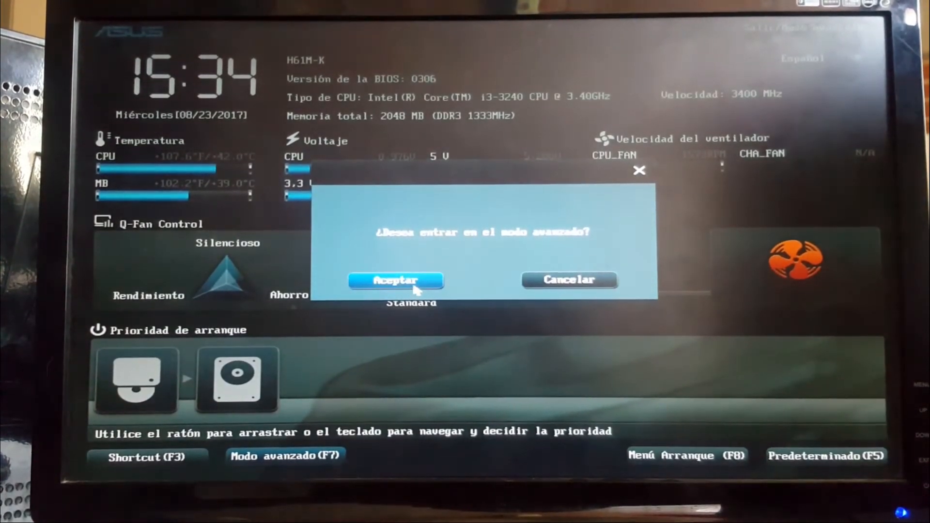
pyautogui.click(416, 288)
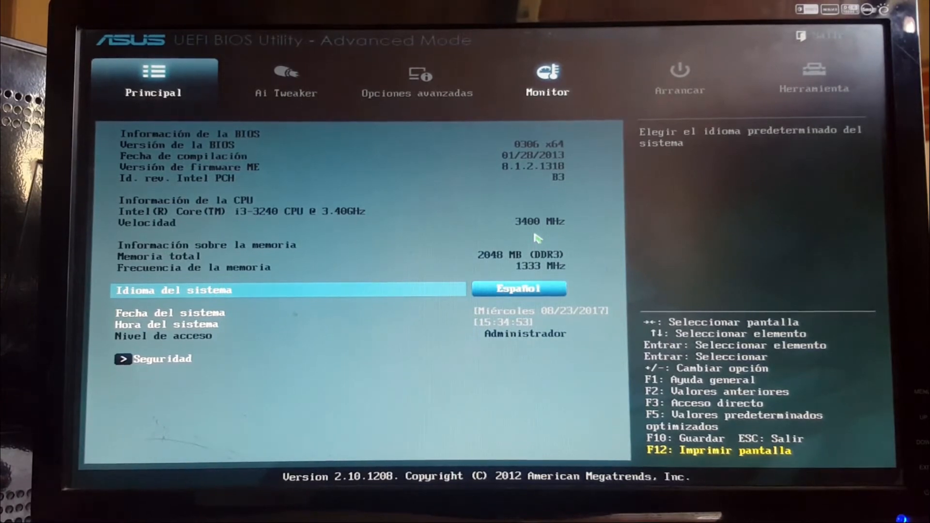
pyautogui.click(322, 95)
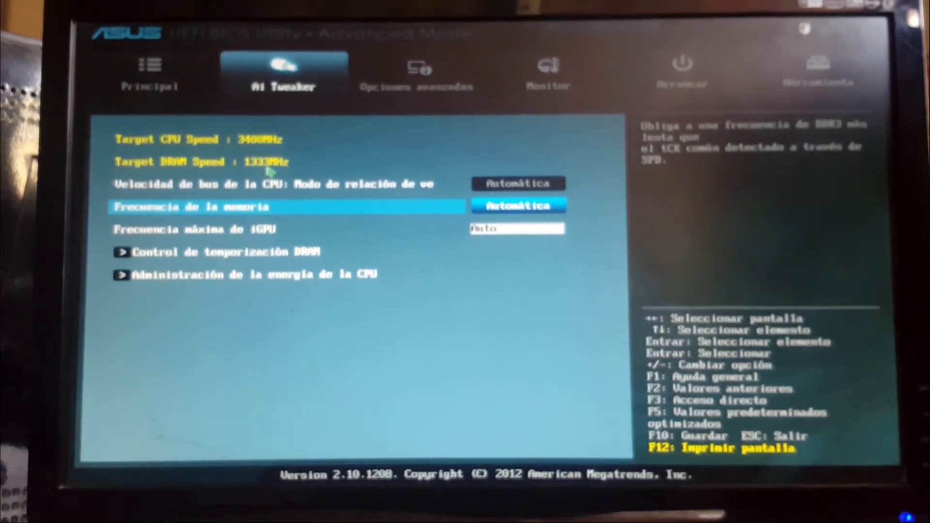
# Examine Configuración SATA under Opciones avanzadas, and view the temperature, fan and voltage readings in Monitor.
pyautogui.click(425, 92)
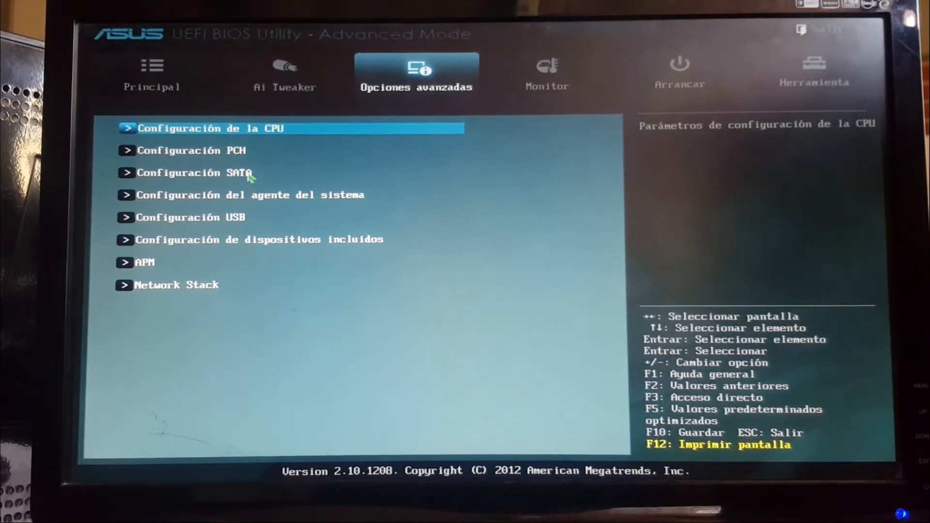
pyautogui.click(127, 176)
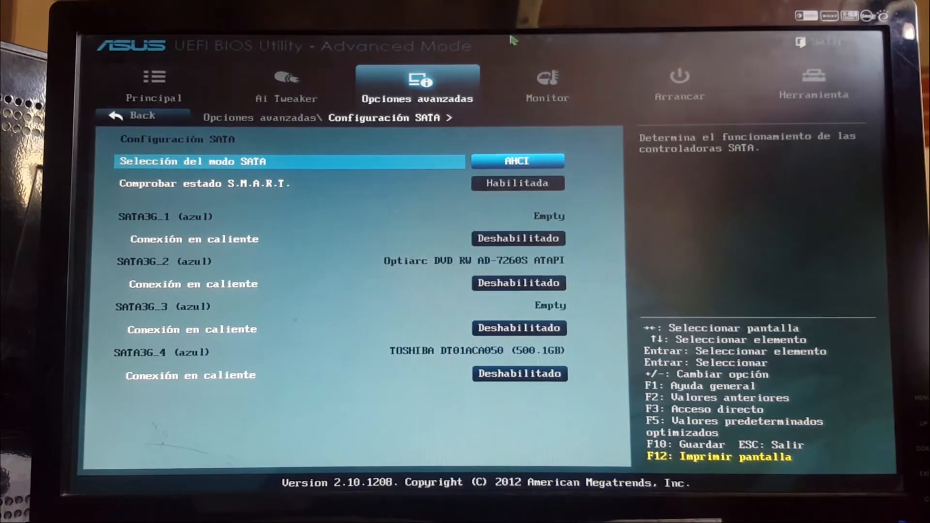
pyautogui.click(126, 122)
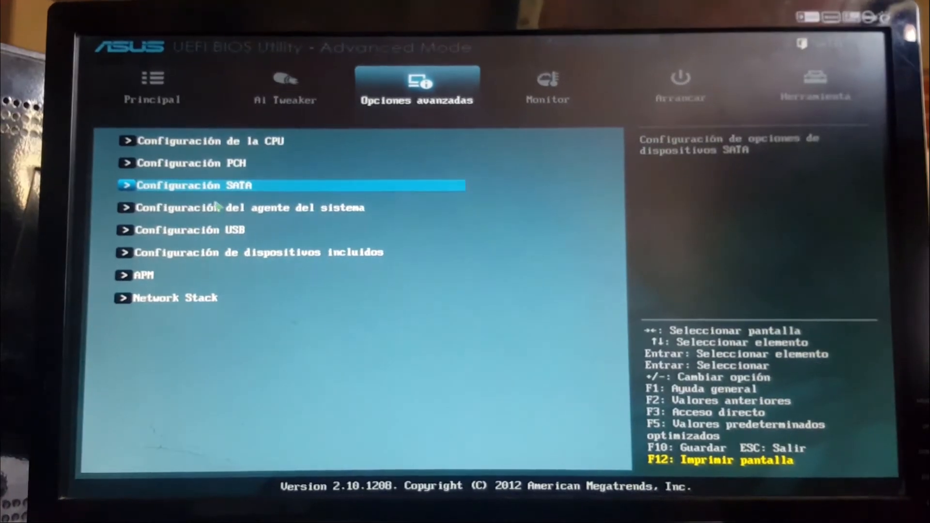
pyautogui.click(568, 82)
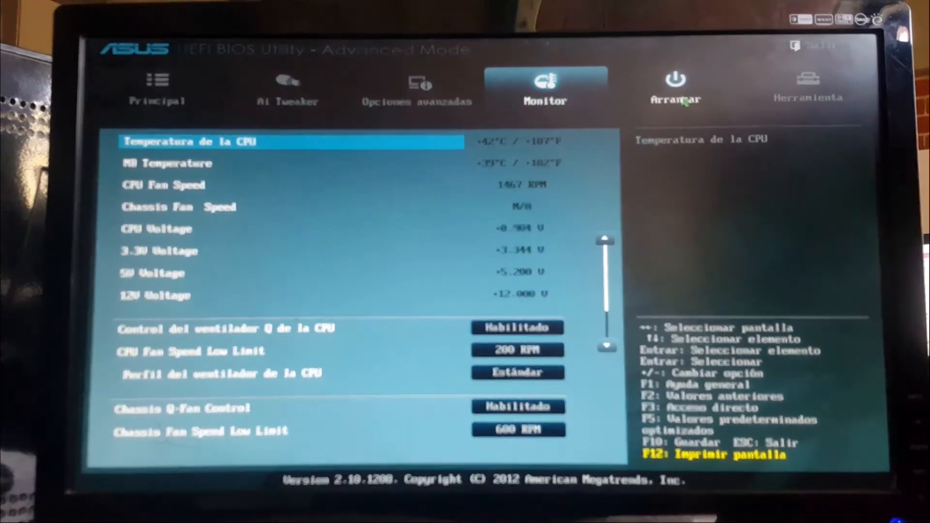
# Look through the Arrancar settings down to the boot option priorities and Invalidar arranque.
pyautogui.click(686, 102)
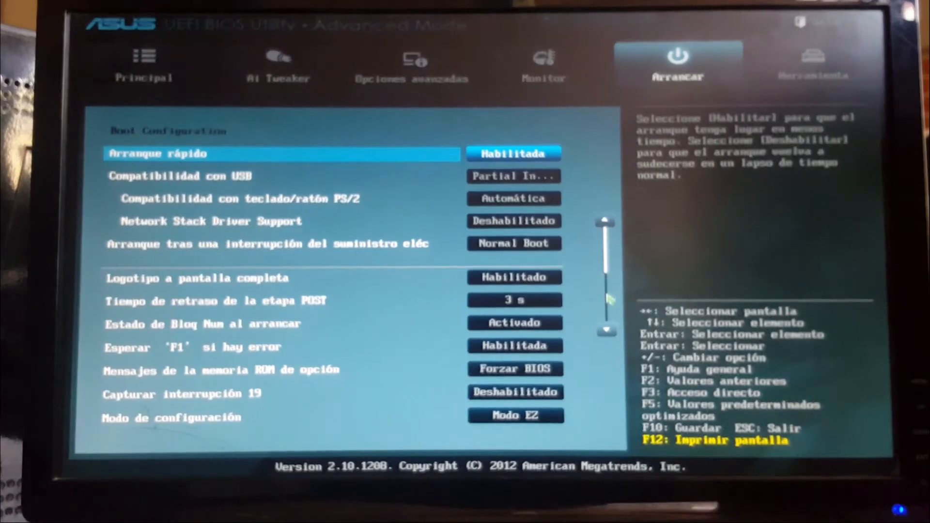
pyautogui.press('Down')
pyautogui.press('Down')
pyautogui.press('Down')
pyautogui.press('Down')
pyautogui.press('Down')
pyautogui.press('Down')
pyautogui.press('Down')
pyautogui.press('Down')
pyautogui.press('Down')
pyautogui.press('Down')
pyautogui.press('Down')
pyautogui.press('Down')
pyautogui.press('Down')
pyautogui.press('Down')
pyautogui.press('Down')
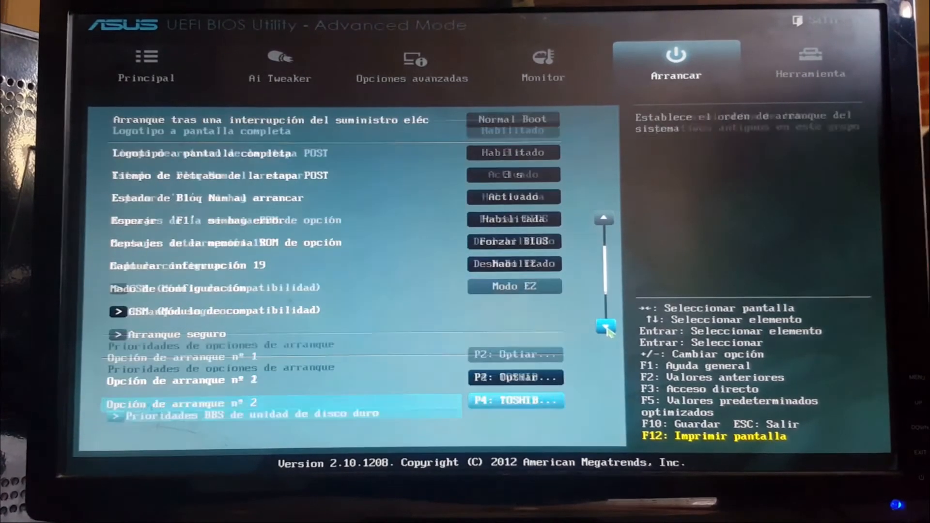
pyautogui.press('Down')
pyautogui.press('Down')
pyautogui.press('Down')
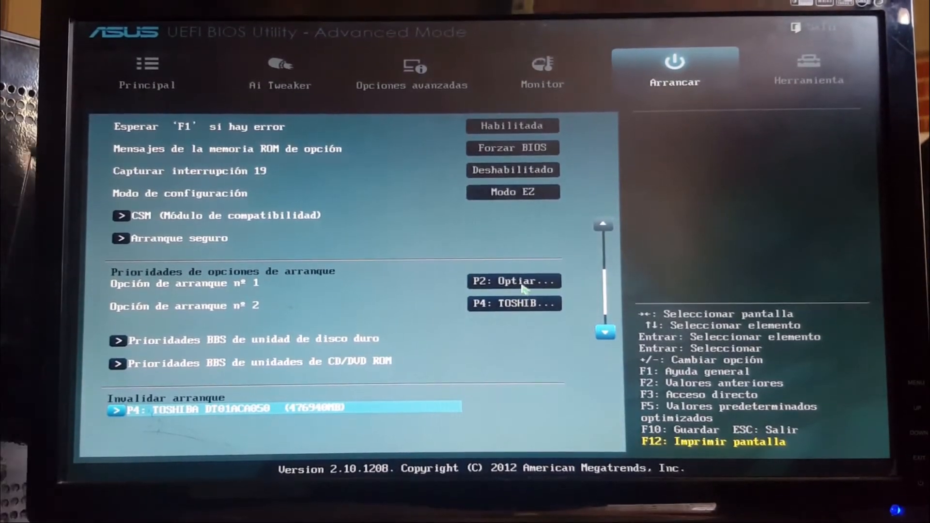
# Choose P2: Optiarc DVD RW AD-7260S for Opción de arranque nº 1, and view the device choices for Opción de arranque nº 2.
pyautogui.click(524, 284)
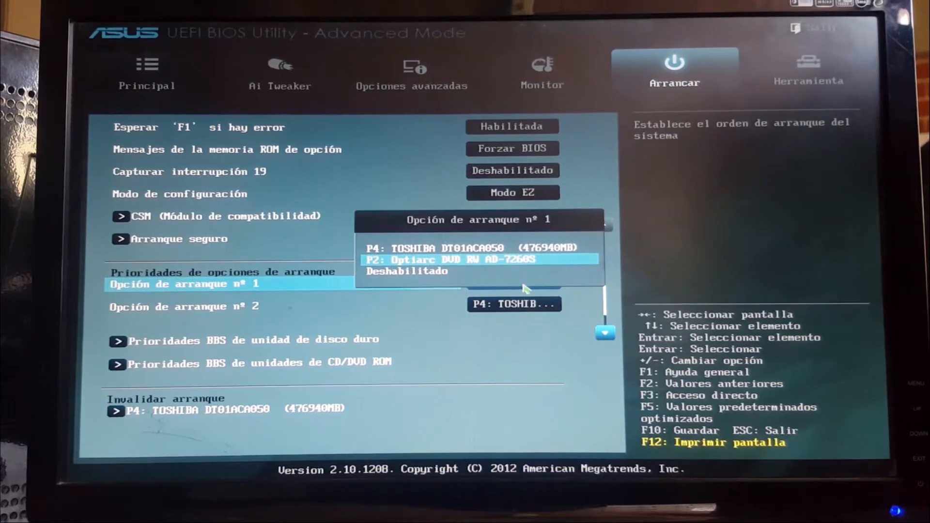
pyautogui.press('Return')
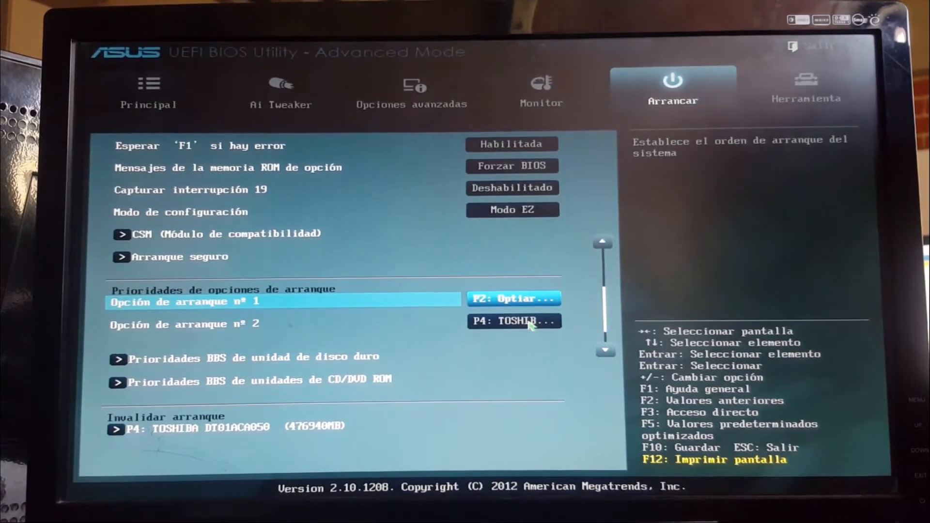
pyautogui.click(531, 322)
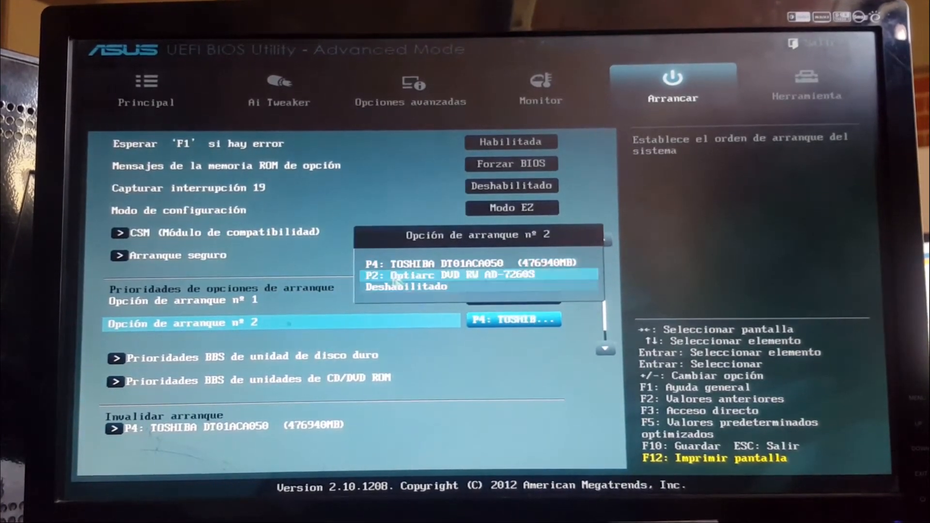
pyautogui.click(504, 352)
# View the ASUS utilities listed under Herramienta, and go back to Opciones avanzadas.
pyautogui.click(819, 97)
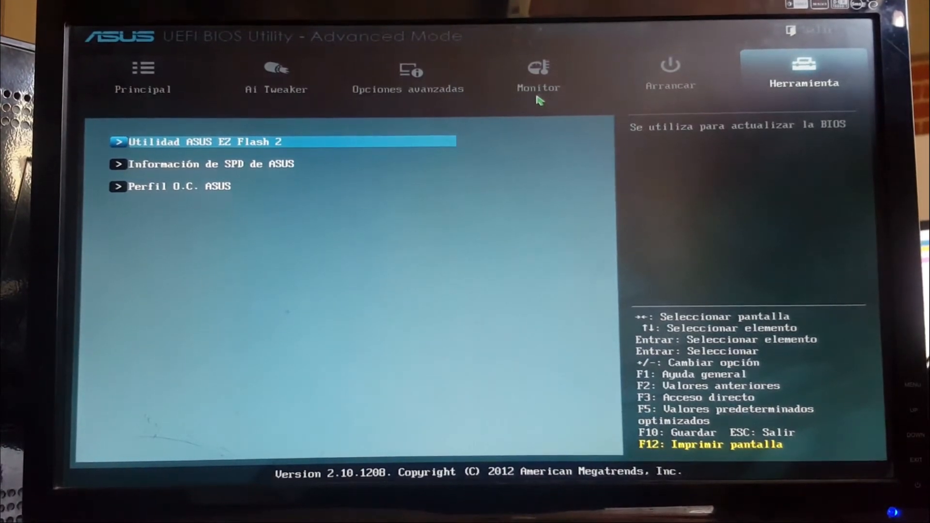
pyautogui.click(387, 85)
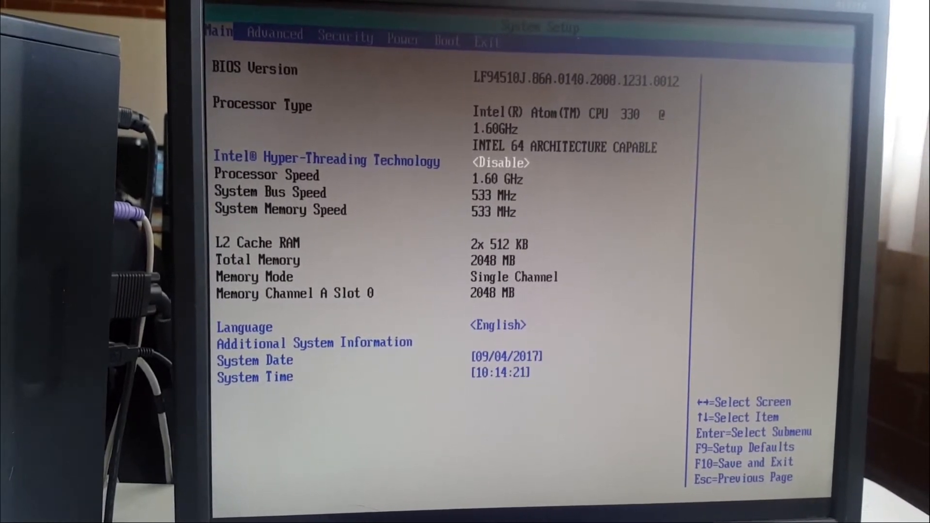
# In System Setup, examine the Boot Configuration settings of the Advanced page and return to its list.
pyautogui.press('Left')
pyautogui.press('Left')
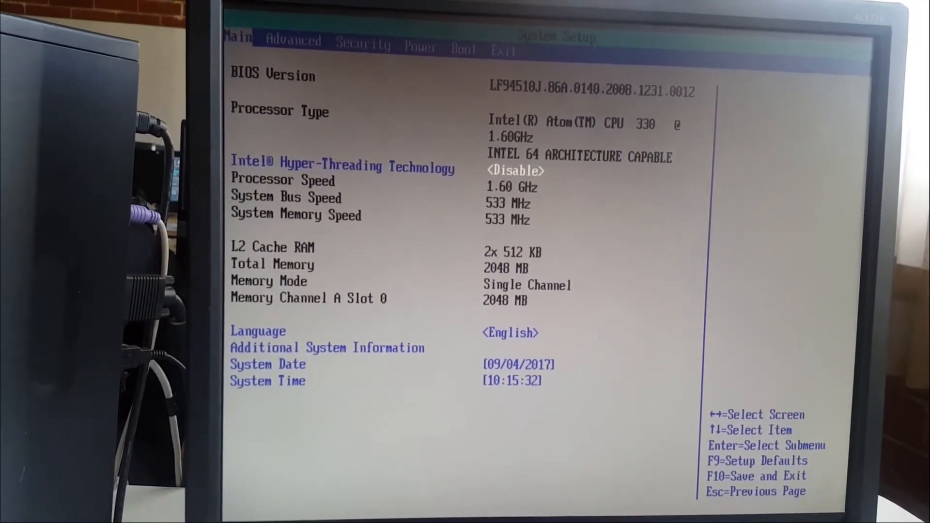
pyautogui.press('Right')
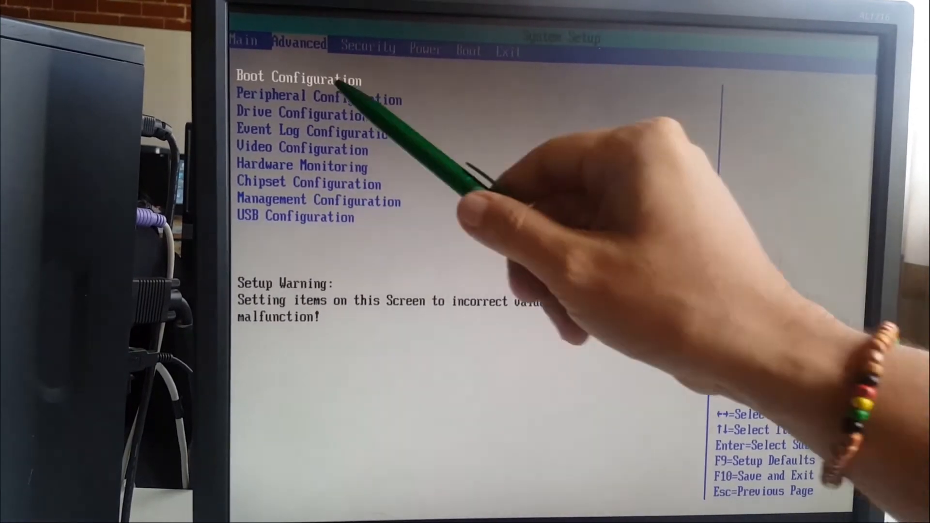
pyautogui.press('Return')
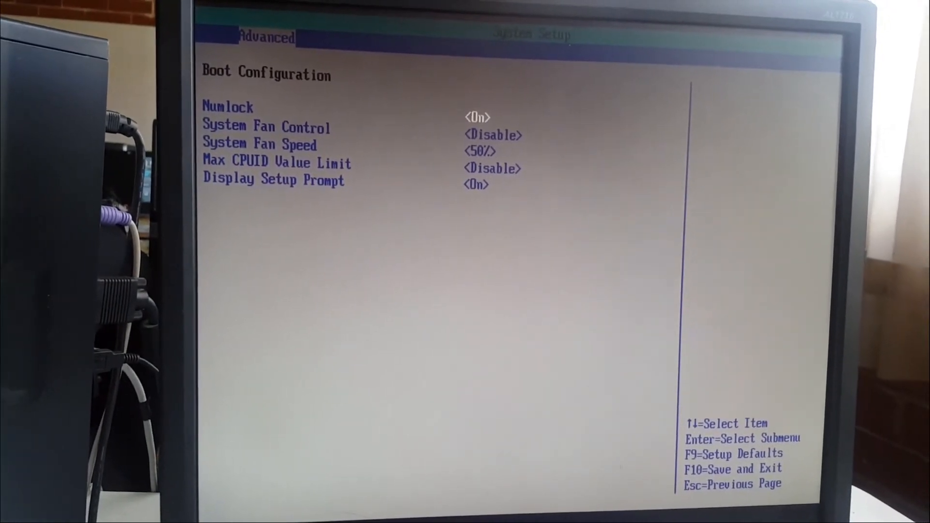
pyautogui.press('Escape')
# Examine the Advanced page's Drive Configuration settings, and view the supervisor and user password options under Security.
pyautogui.press('Down')
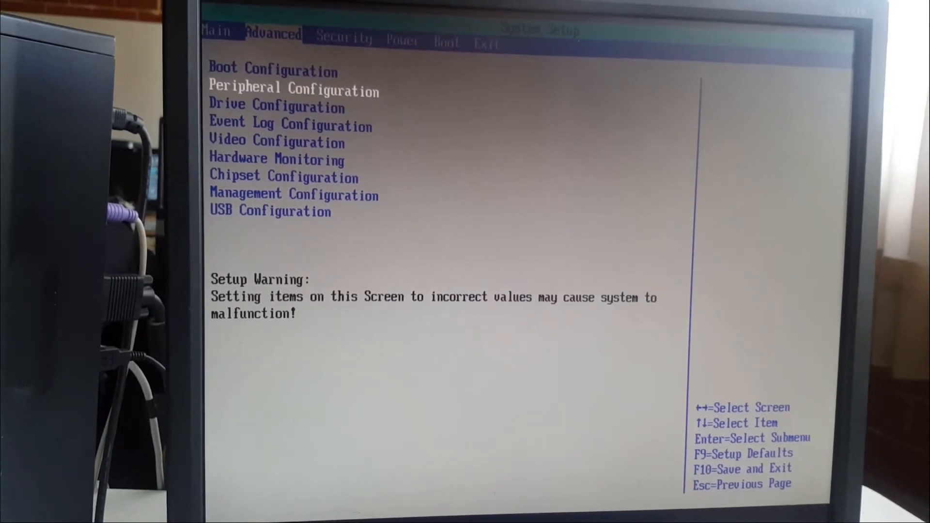
pyautogui.press('Down')
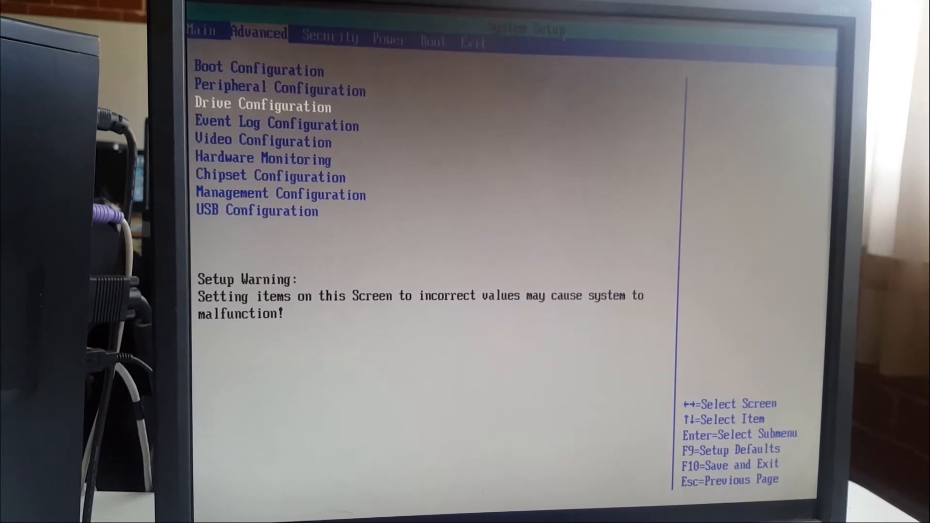
pyautogui.press('Return')
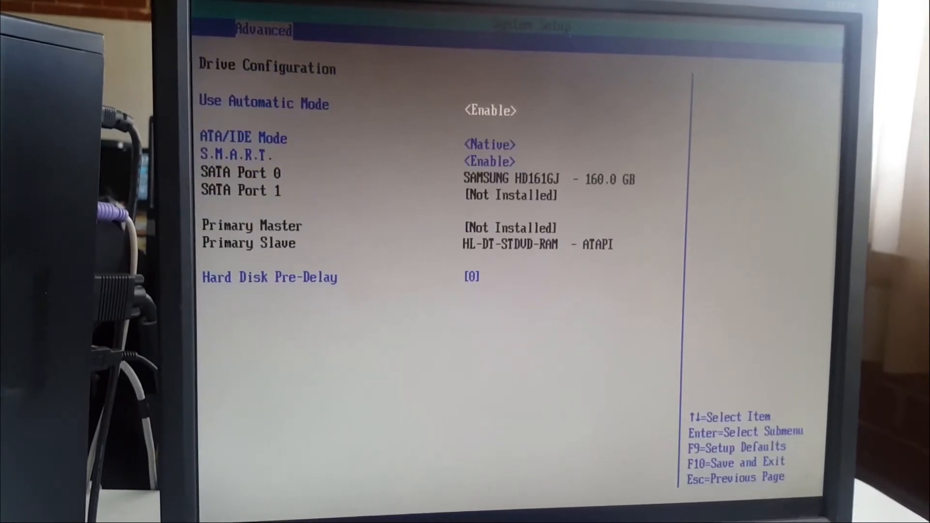
pyautogui.press('Down')
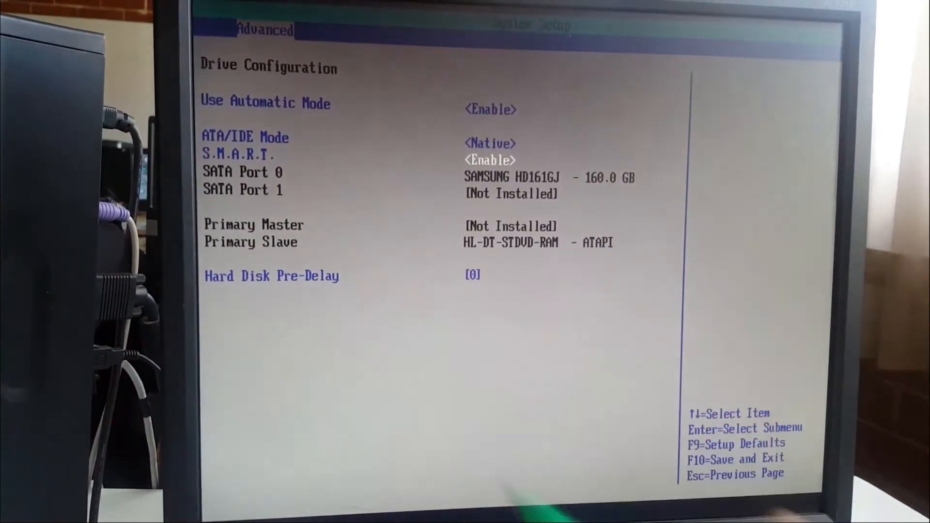
pyautogui.press('Escape')
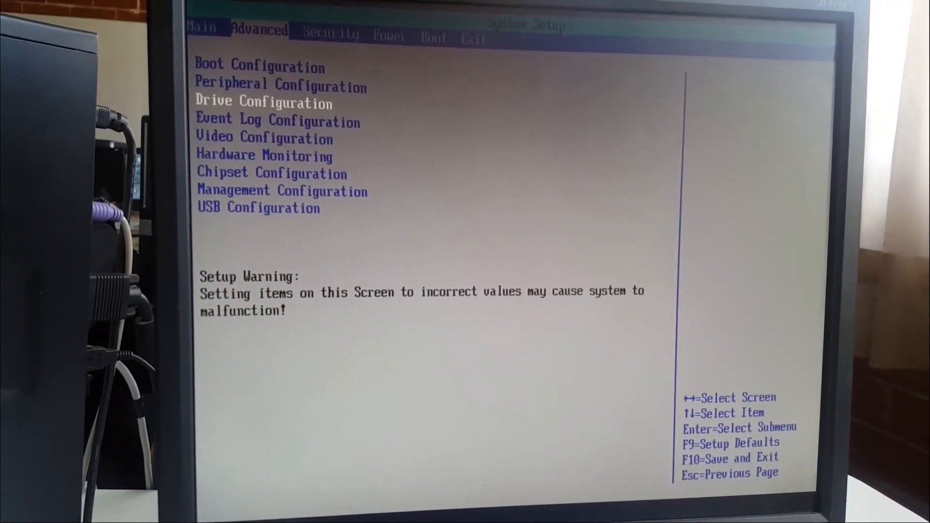
pyautogui.press('Right')
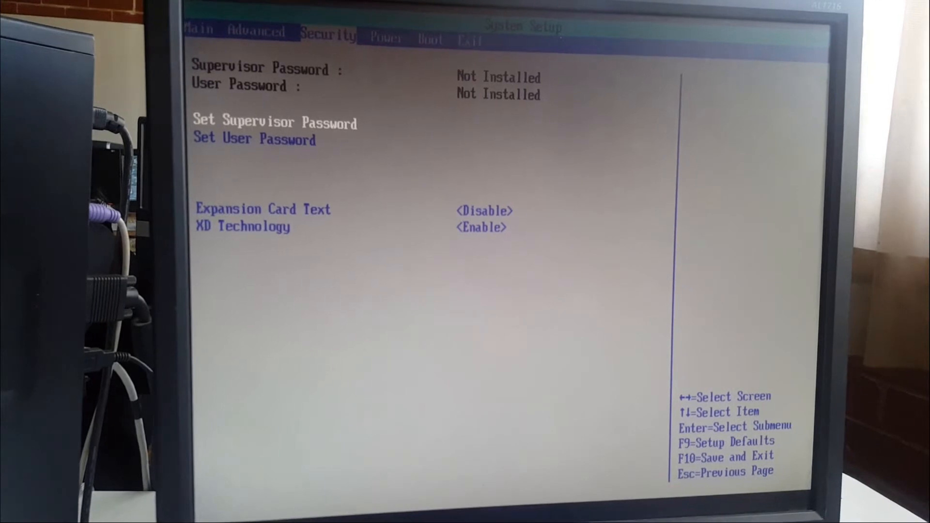
# Order the Boot Device Priority as CD/DVD-ROM Drive, Hard Disk Drive, Floppy Drive, Ethernet, and open the Exit options.
pyautogui.press('Right')
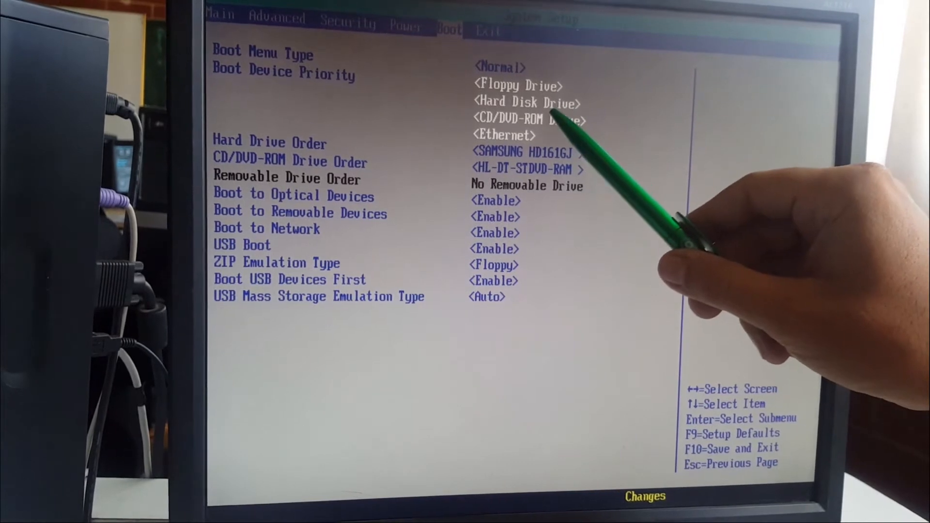
pyautogui.press('Return')
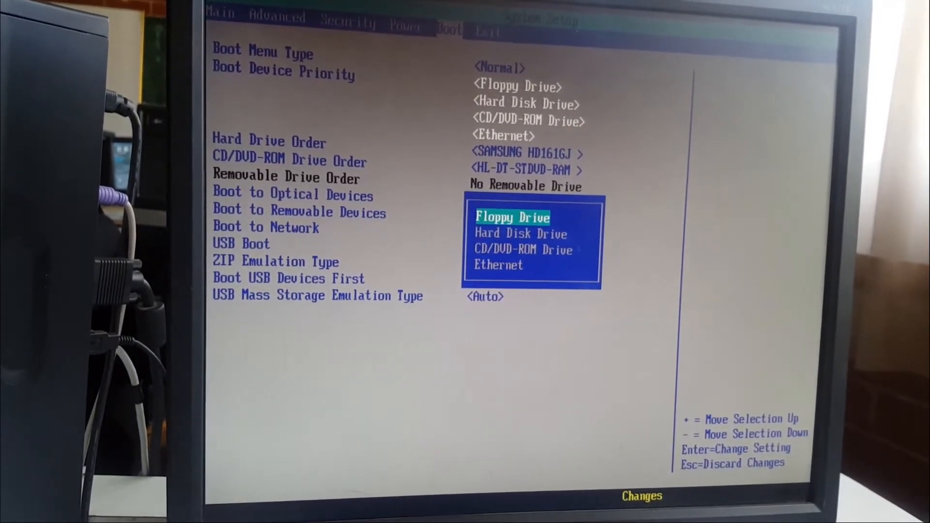
pyautogui.press('-')
pyautogui.press('-')
pyautogui.press('Up')
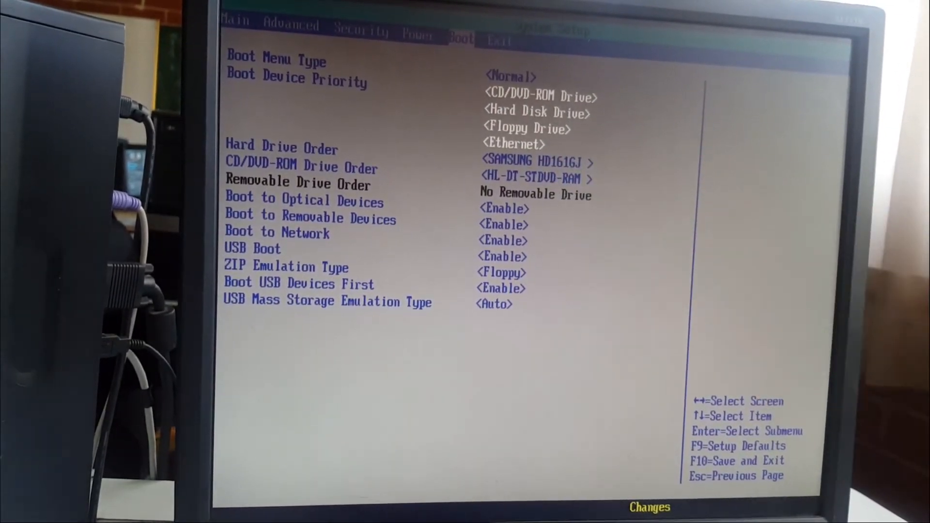
pyautogui.press('Right')
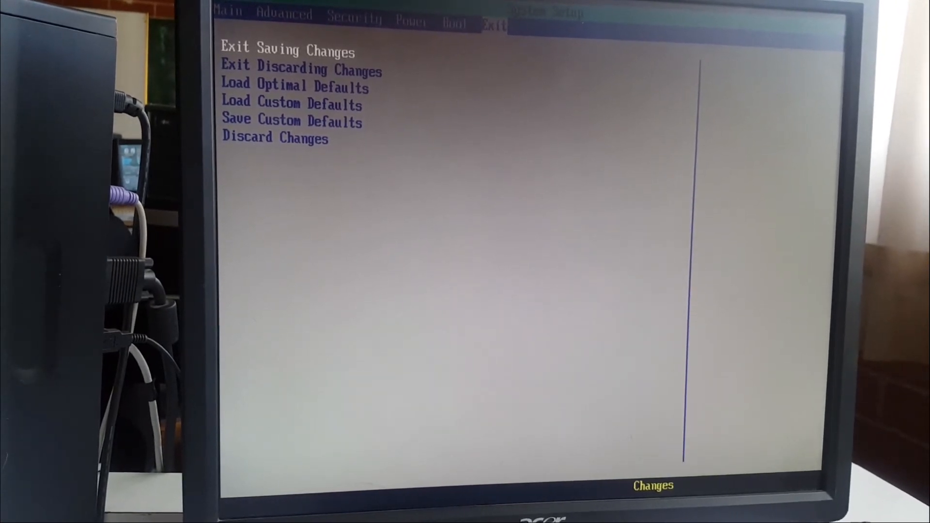
# Exit System Setup with Exit Discarding Changes.
pyautogui.press('Down')
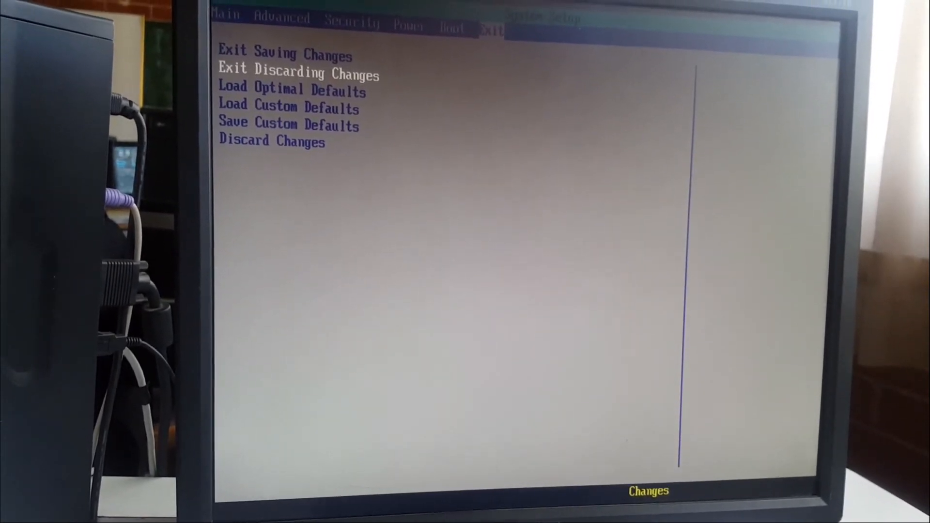
pyautogui.press('Return')
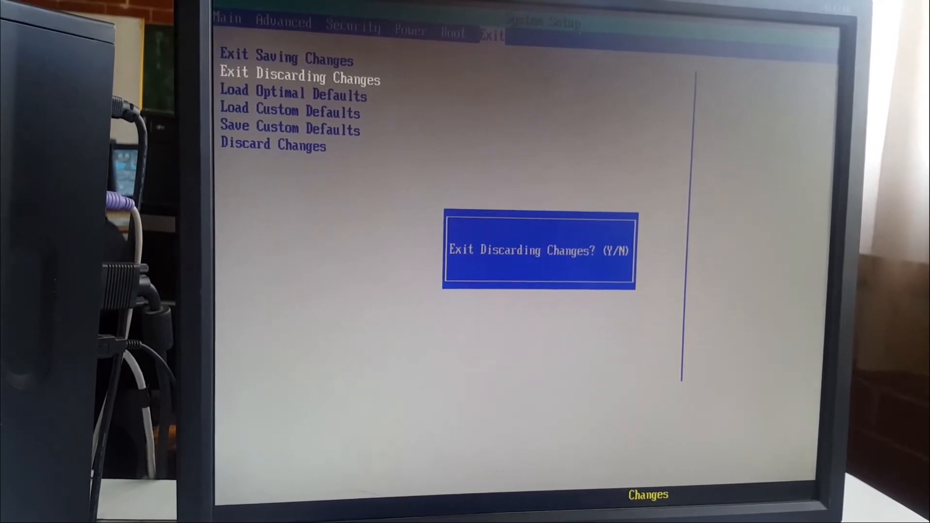
pyautogui.press('y')
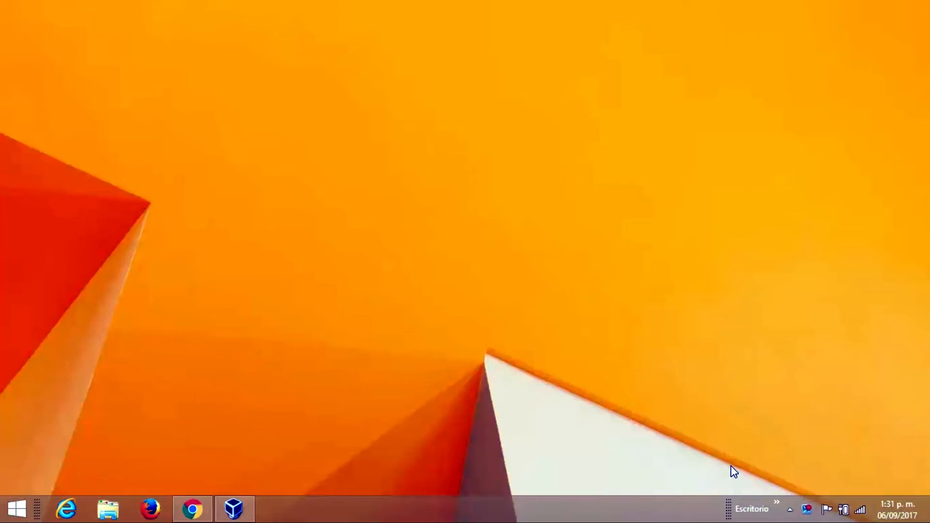
# In Chrome, view the Oracle VM VirtualBox Downloads page from the search results, and close the browser.
pyautogui.click(196, 507)
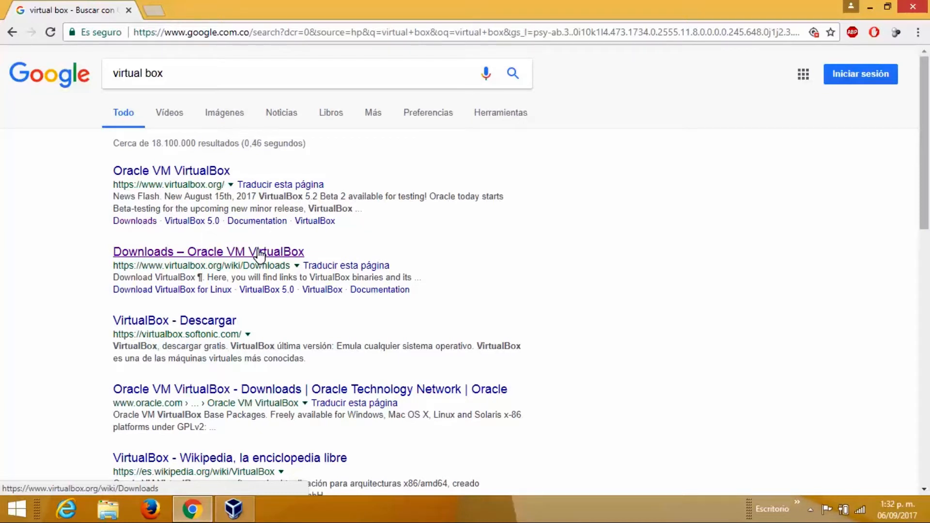
pyautogui.click(260, 252)
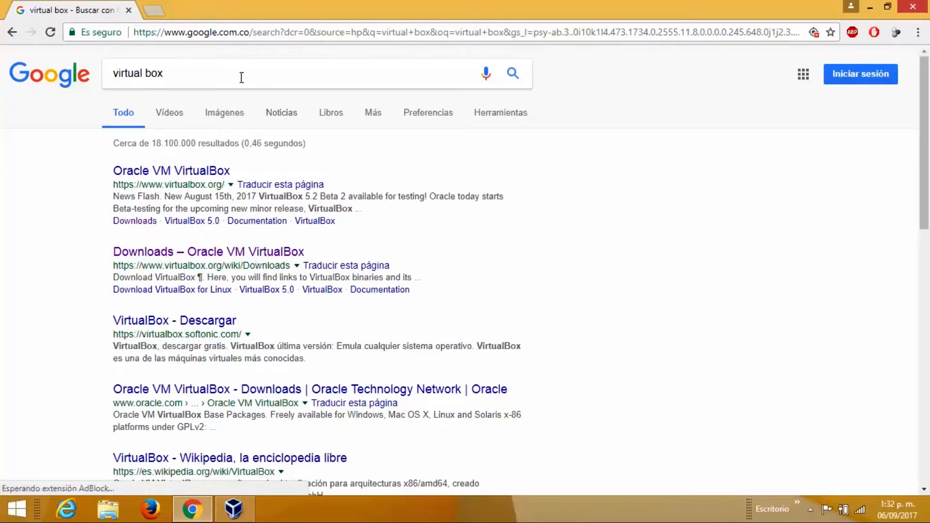
pyautogui.click(115, 77)
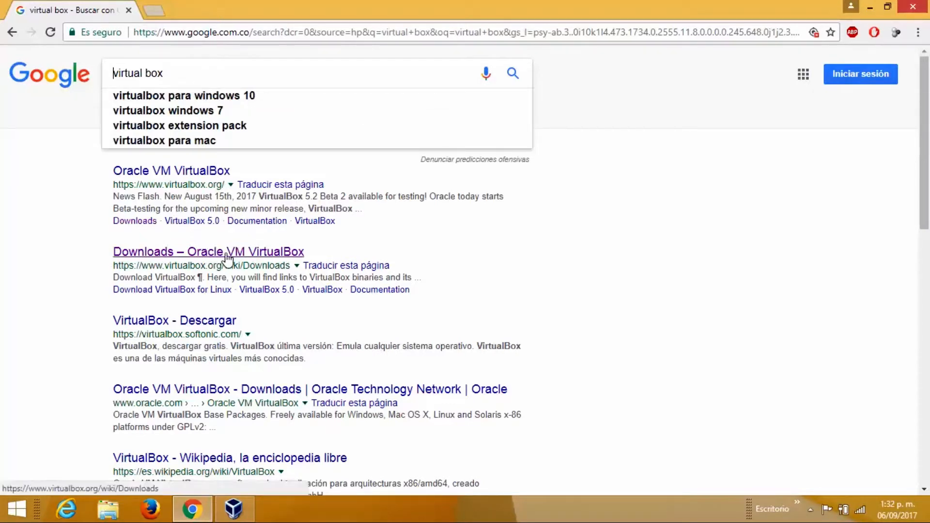
pyautogui.click(208, 255)
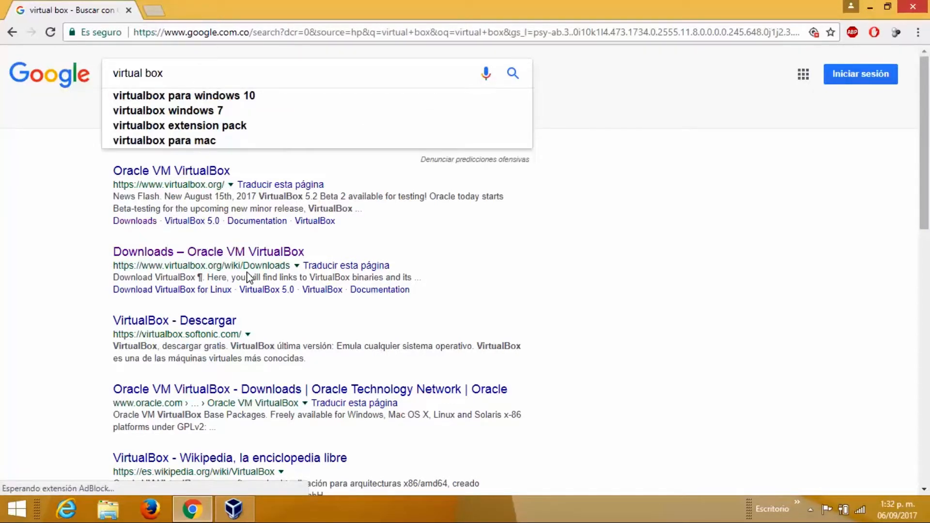
pyautogui.click(211, 258)
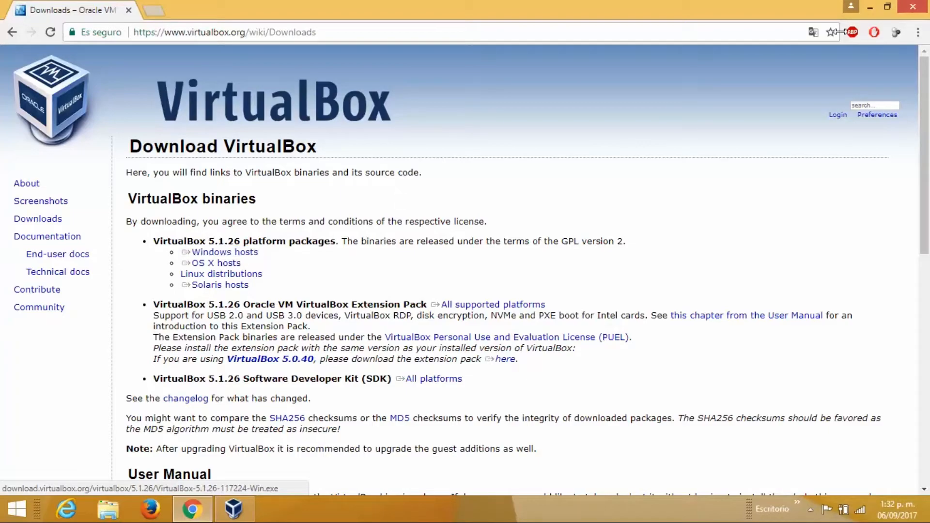
pyautogui.click(913, 7)
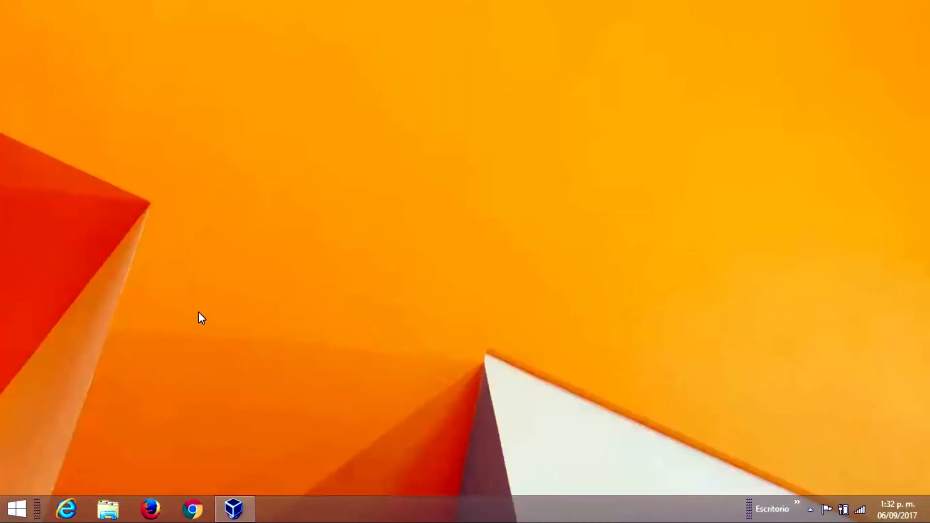
# Switch to VirtualBox and begin a new virtual machine named Win10, of type Microsoft Windows and version Windows 10 (64-bit).
pyautogui.click(234, 509)
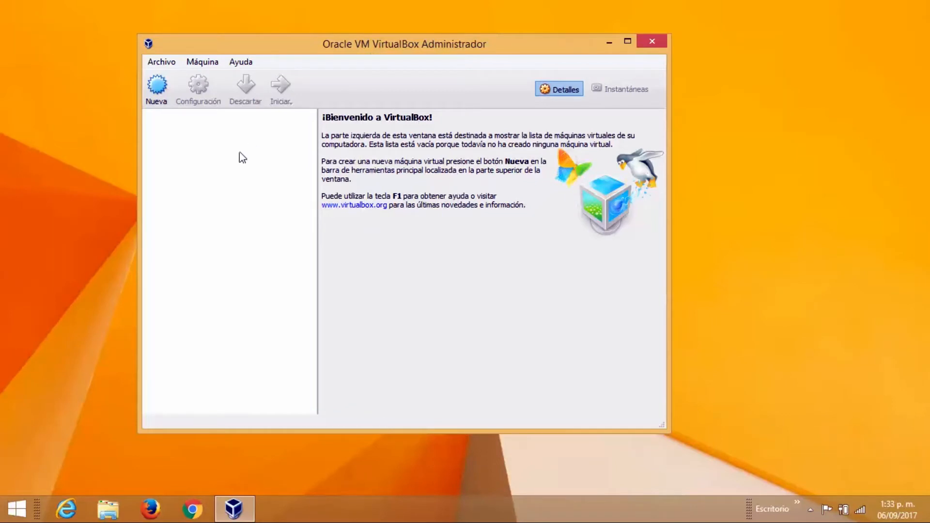
pyautogui.click(161, 93)
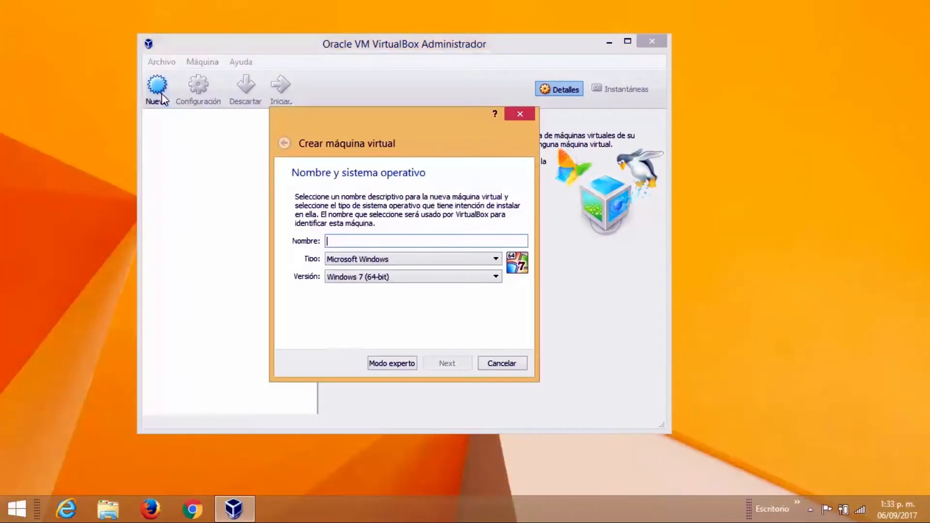
pyautogui.write('Win10')
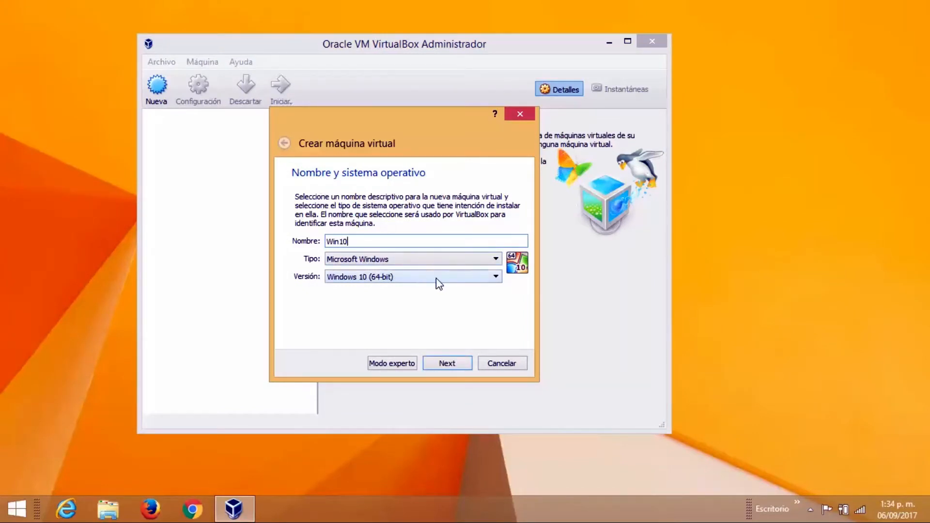
pyautogui.click(497, 262)
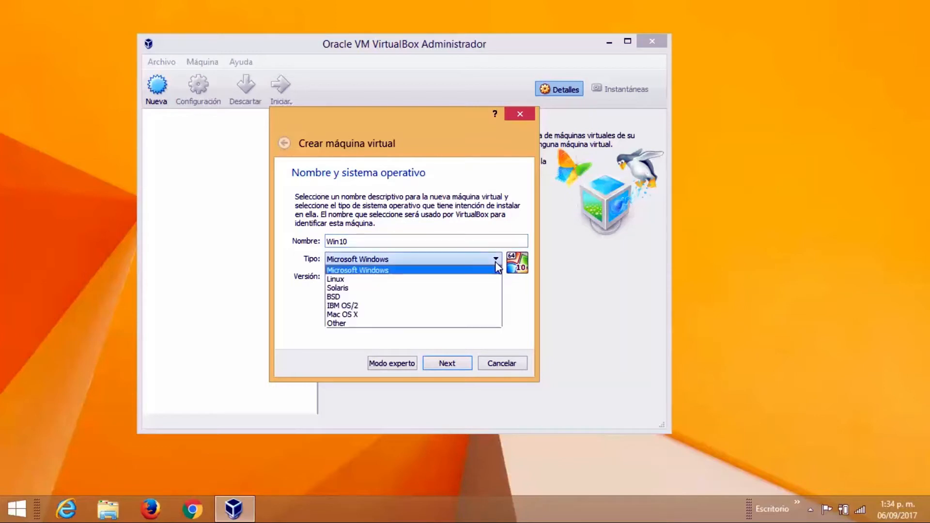
pyautogui.click(496, 266)
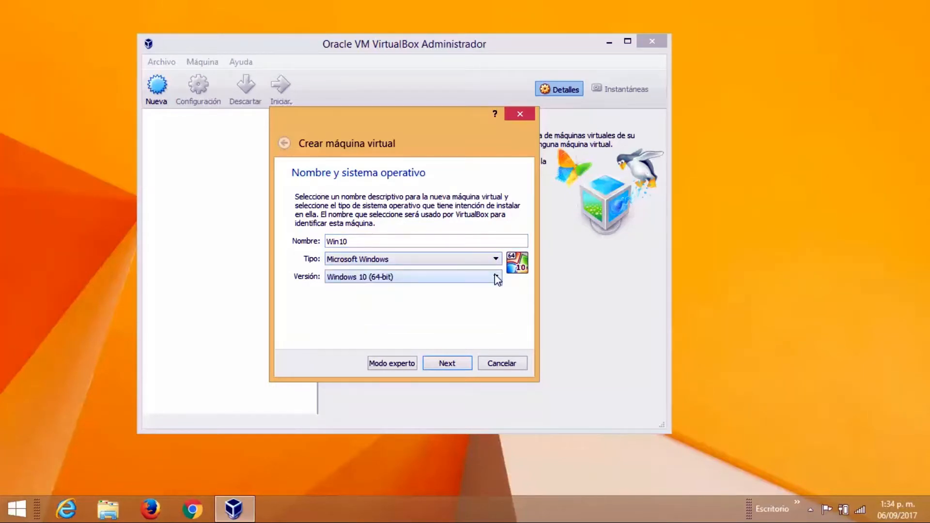
pyautogui.click(497, 276)
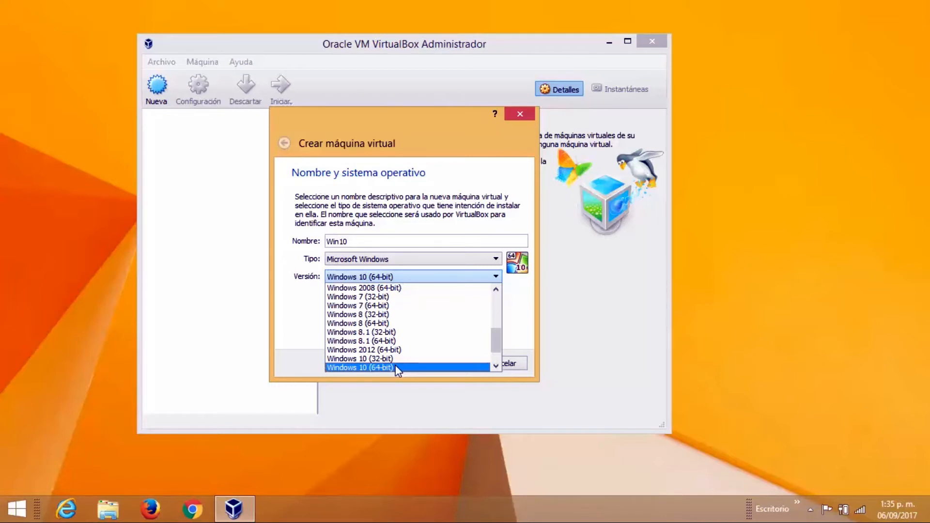
pyautogui.click(397, 370)
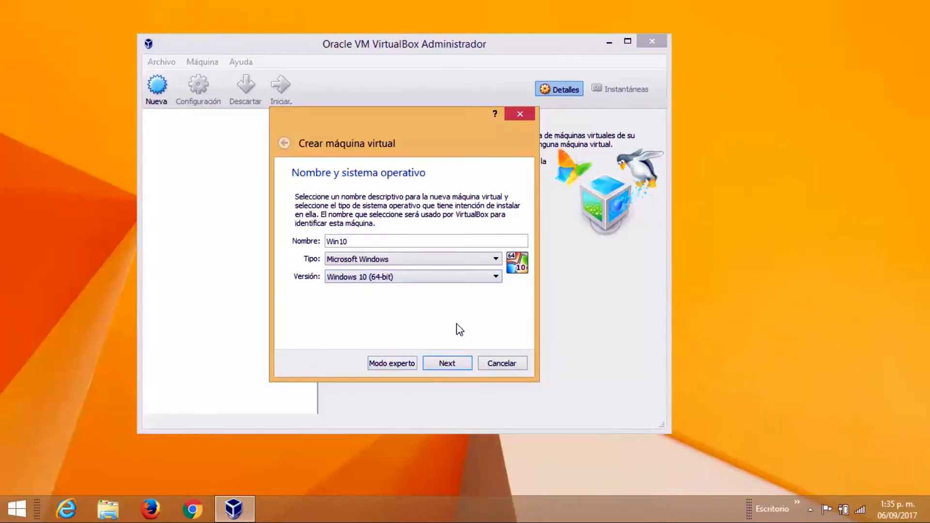
pyautogui.click(449, 367)
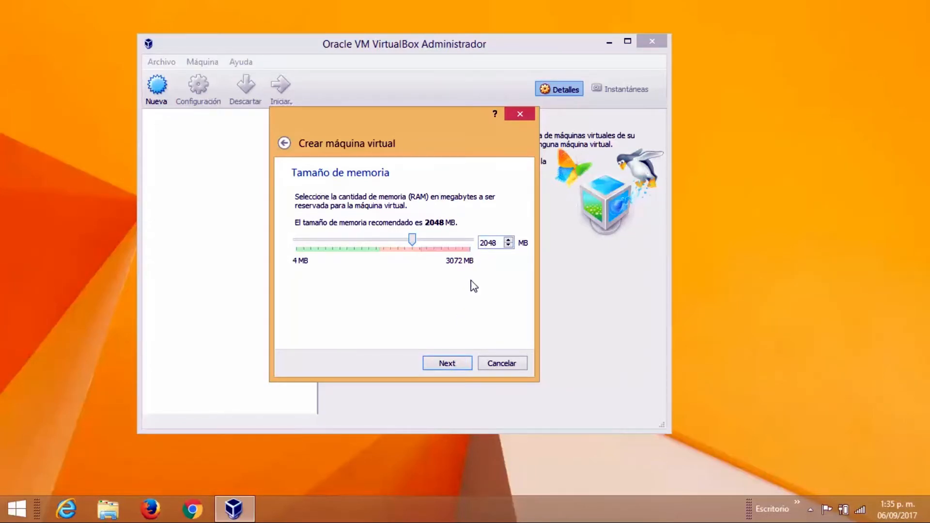
# Create the machine with 2048 MB of memory and a dynamically allocated 32,00 GB VDI virtual hard disk named Win10.
pyautogui.click(448, 364)
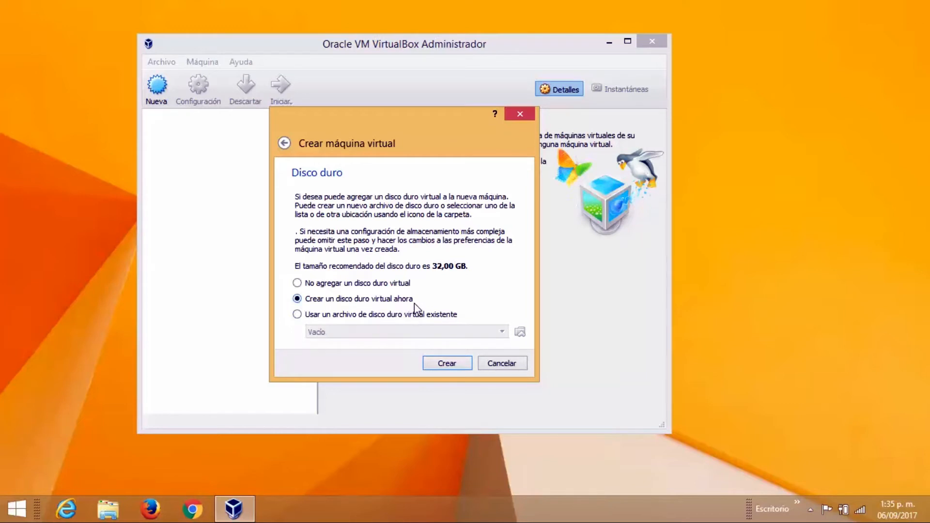
pyautogui.click(448, 365)
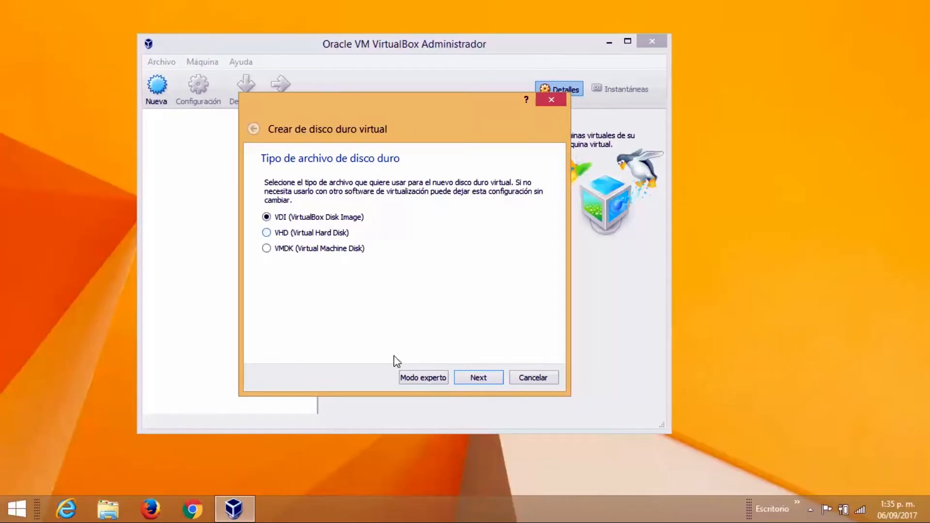
pyautogui.click(475, 379)
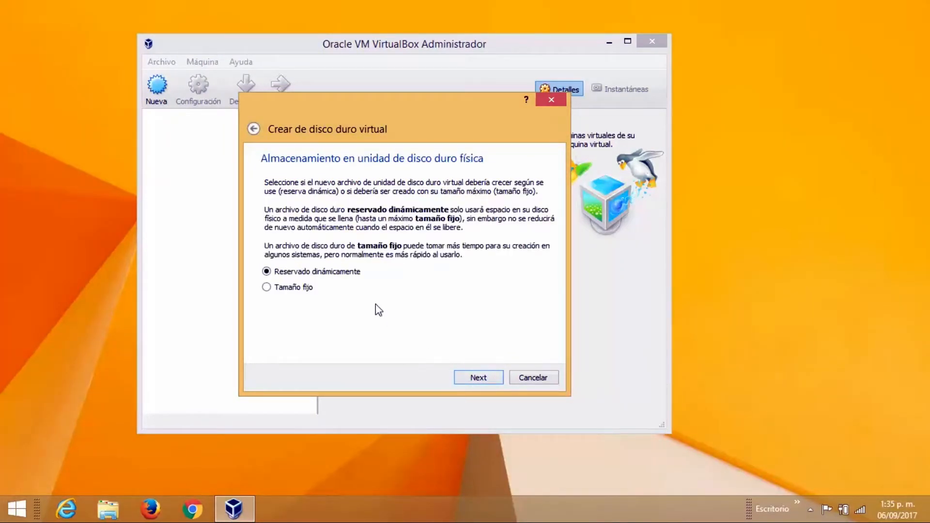
pyautogui.click(472, 375)
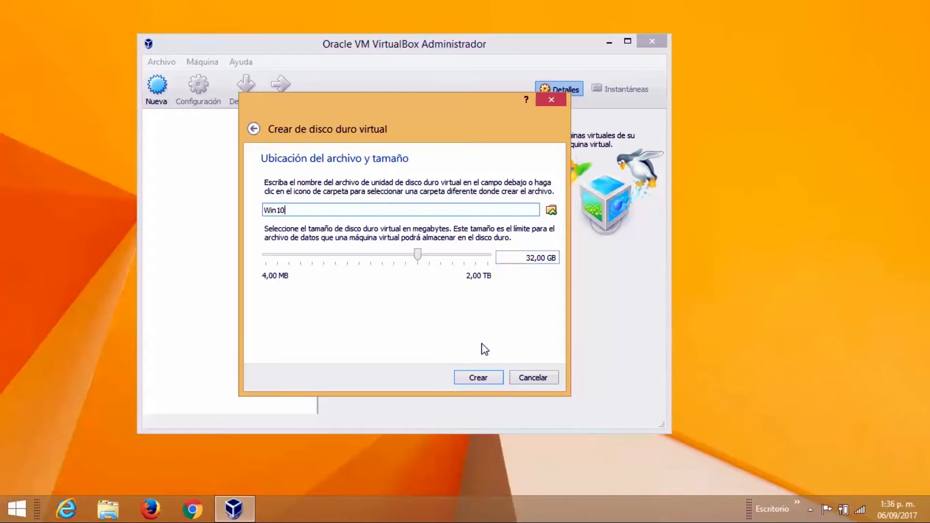
pyautogui.click(487, 379)
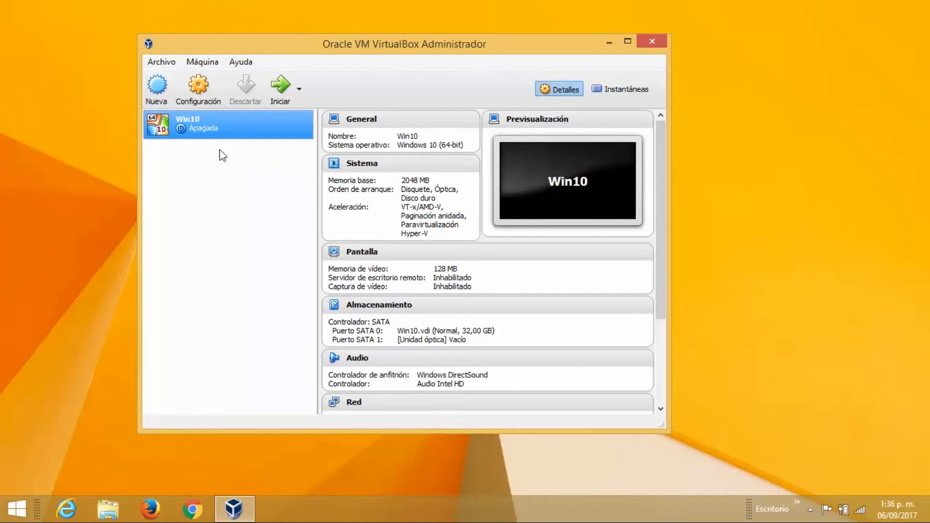
# Start the Win10 virtual machine with Inicio normal.
pyautogui.rightClick(204, 125)
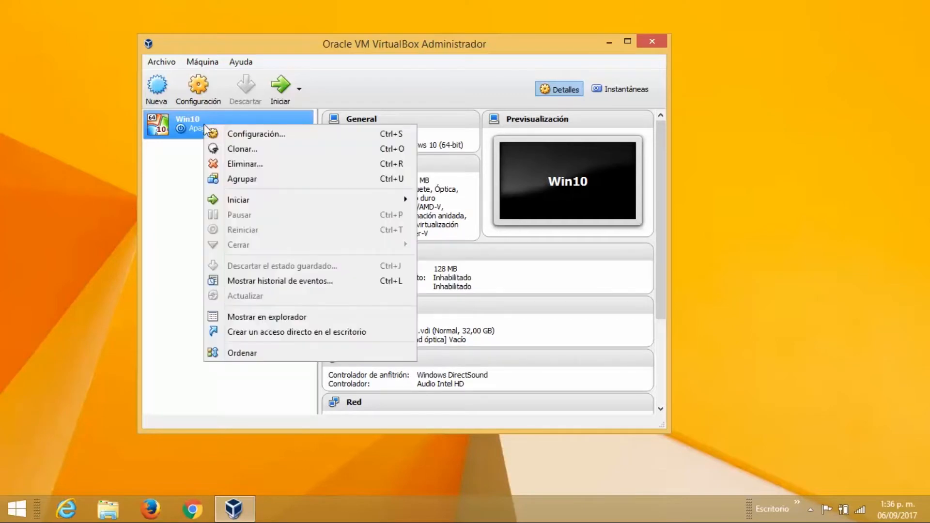
pyautogui.moveTo(241, 200)
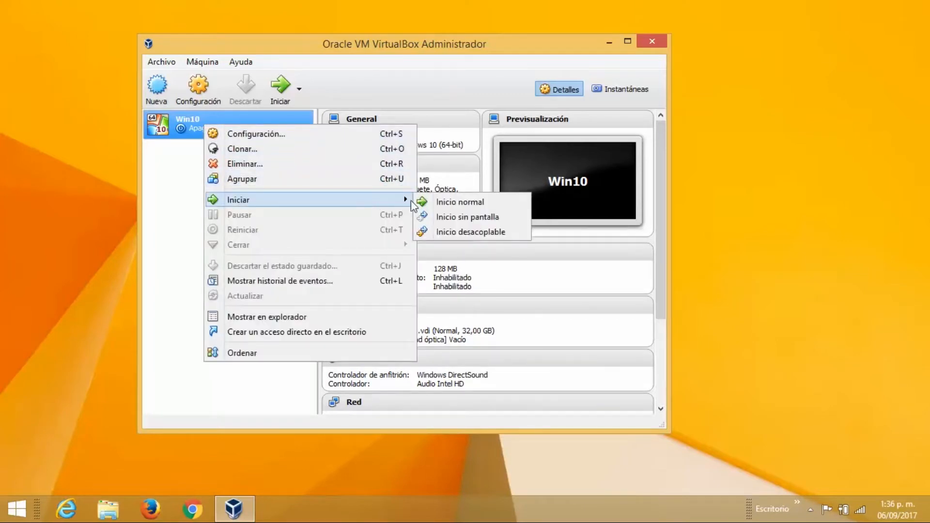
pyautogui.click(484, 202)
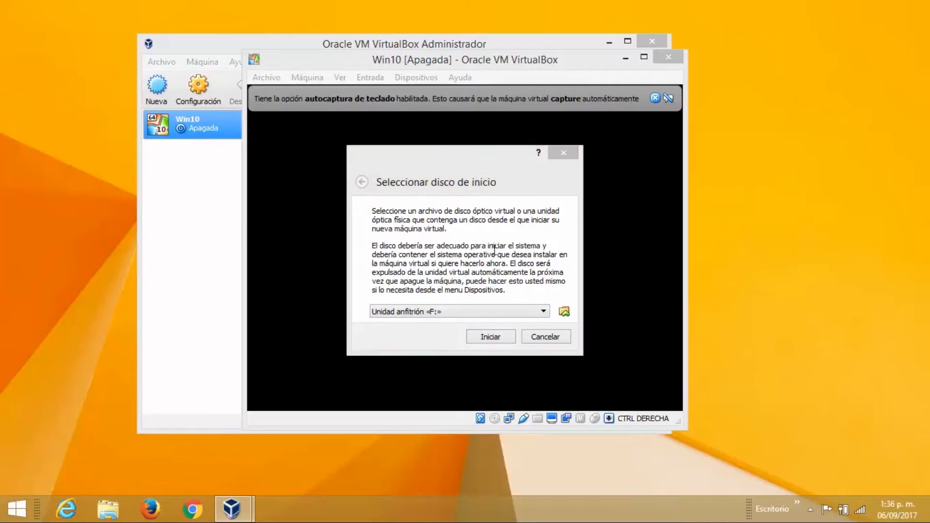
# Check the DVD drive F: in File Explorer, and return to the Win10 machine's start-disk selection.
pyautogui.press('super+e')
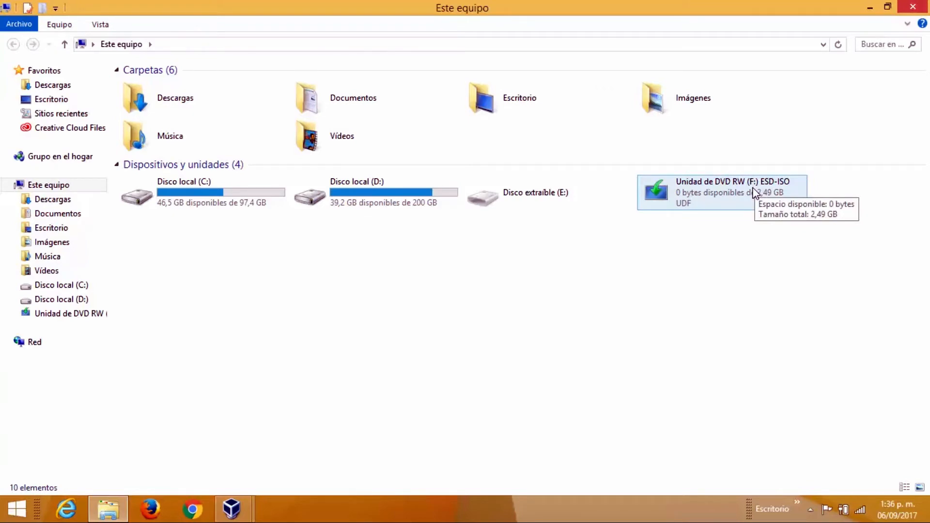
pyautogui.click(870, 7)
pyautogui.moveTo(247, 503)
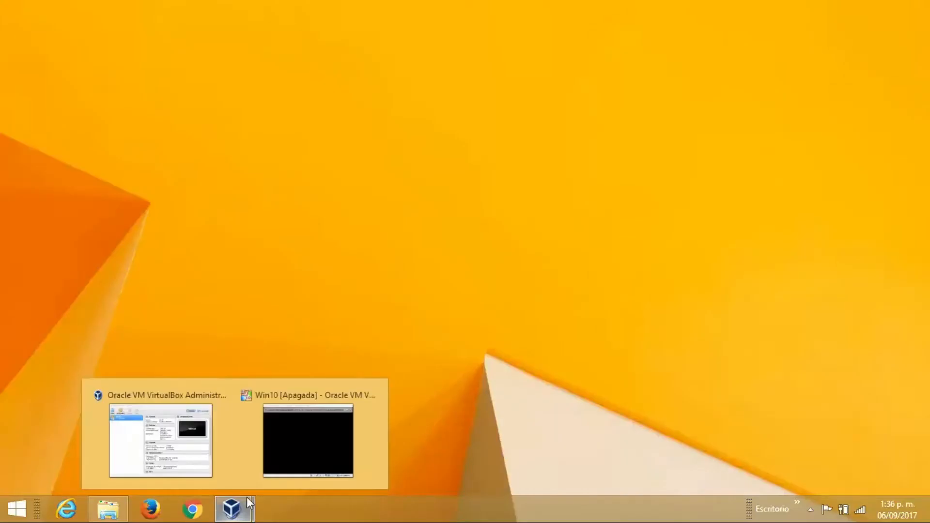
pyautogui.click(310, 427)
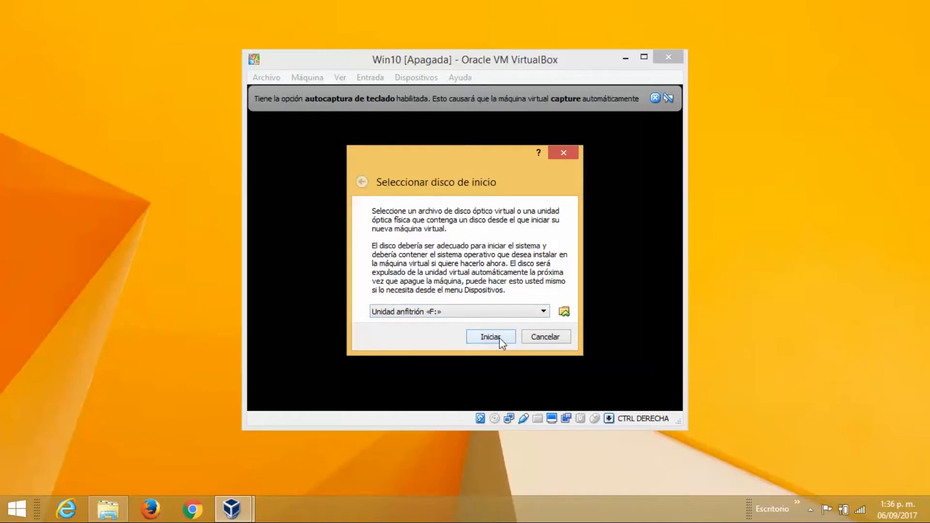
# Boot the Win10 machine from host drive F:, and maximize its window.
pyautogui.click(499, 338)
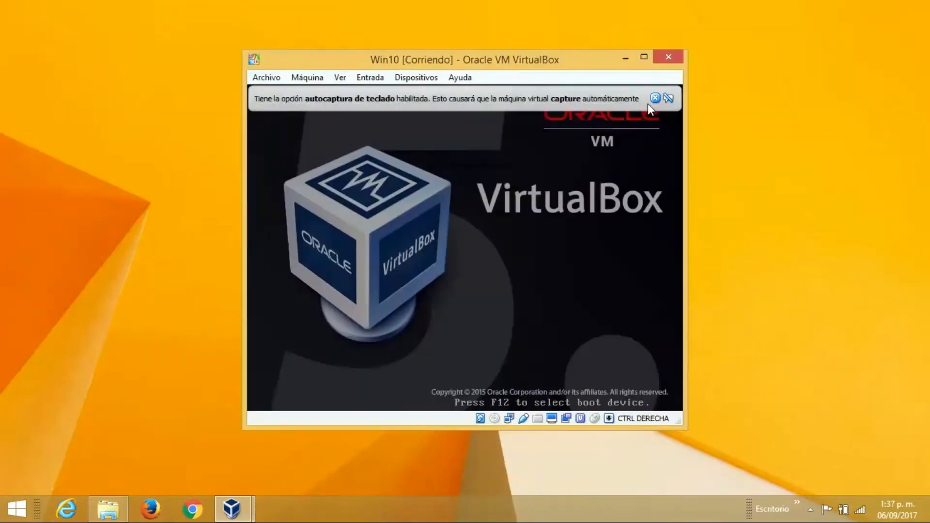
pyautogui.click(656, 98)
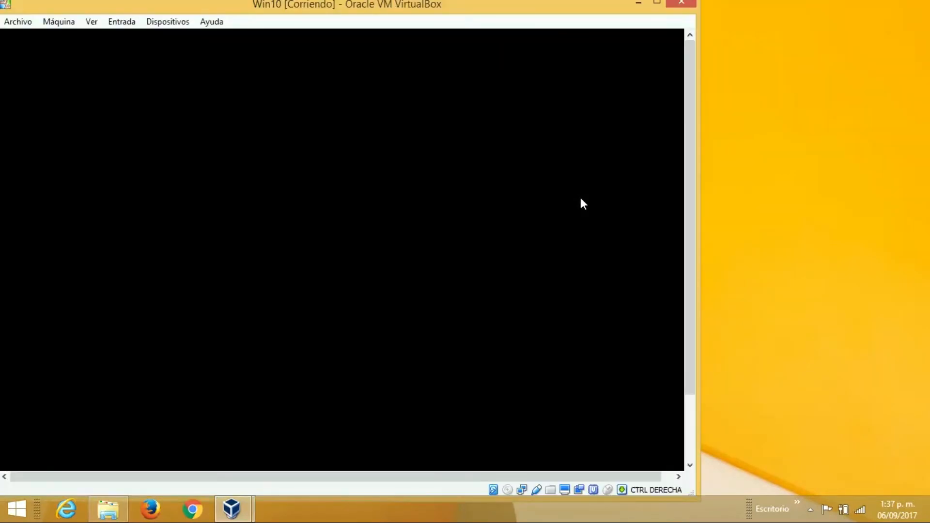
pyautogui.click(657, 3)
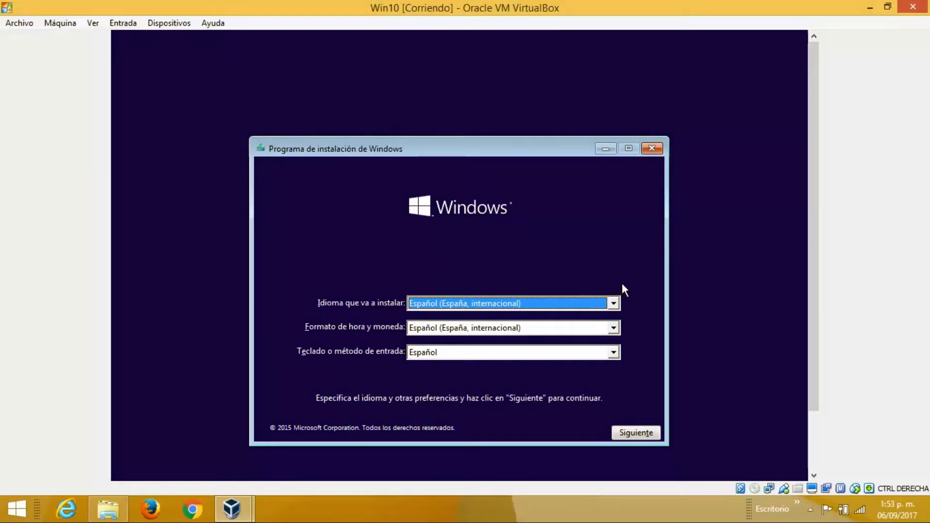
# In the Windows installer, set the time and currency format to Español (Colombia).
pyautogui.click(613, 303)
pyautogui.click(614, 303)
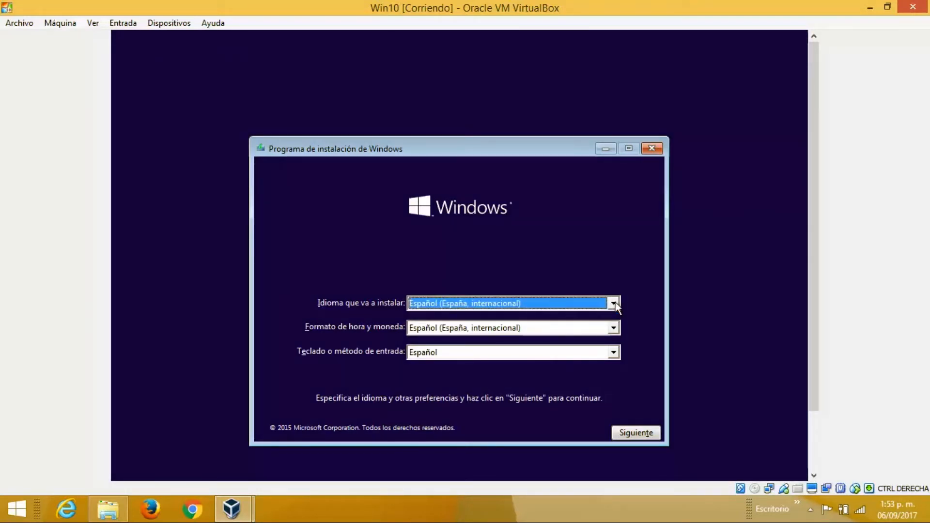
pyautogui.click(614, 330)
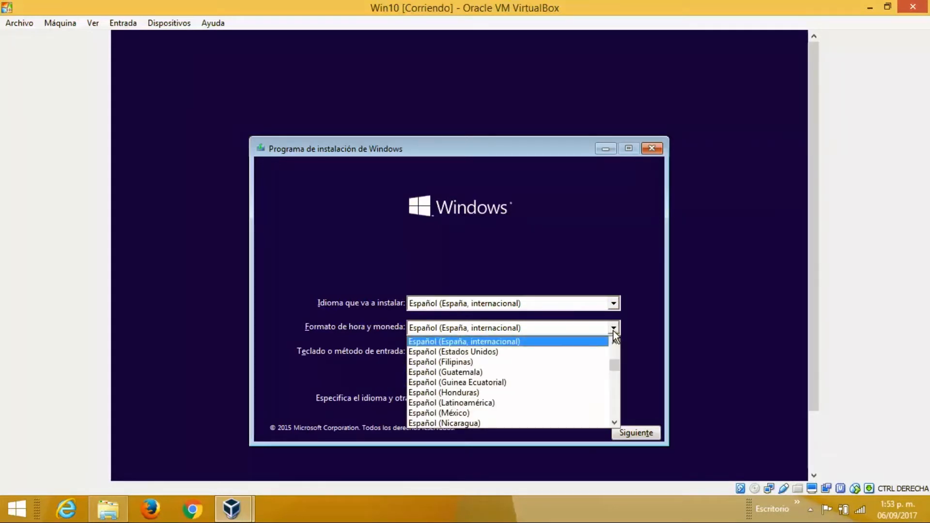
pyautogui.scroll(1, 539, 370)
pyautogui.scroll(1, 539, 370)
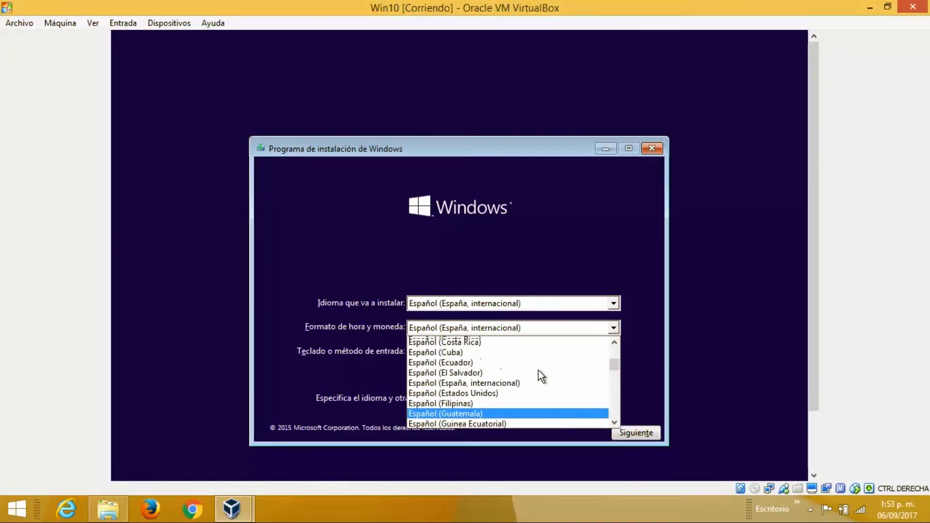
pyautogui.click(491, 351)
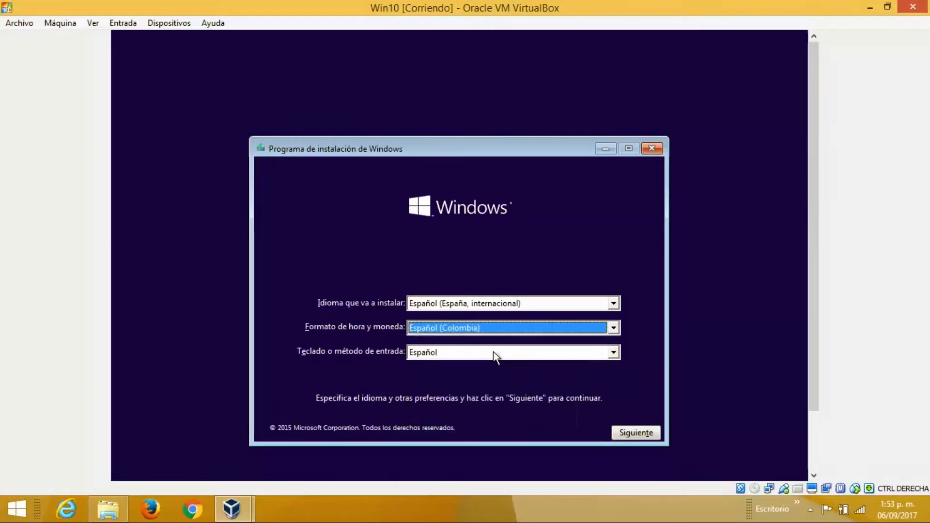
# Accept the language settings, start the Windows installation and skip the product key entry.
pyautogui.click(633, 433)
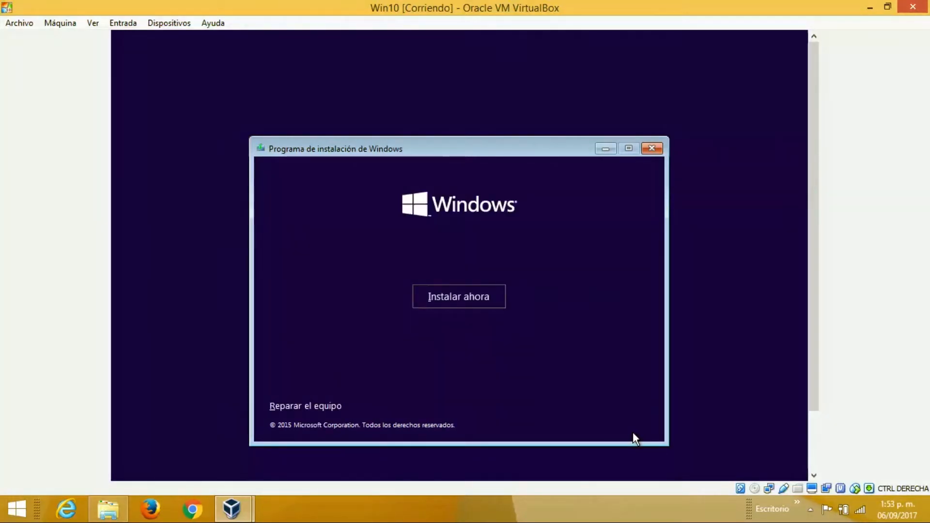
pyautogui.click(479, 300)
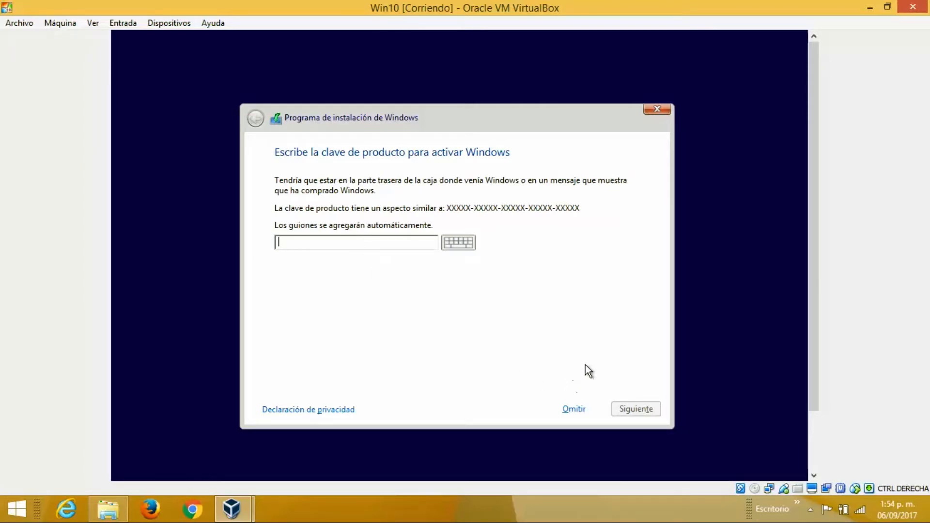
pyautogui.click(576, 411)
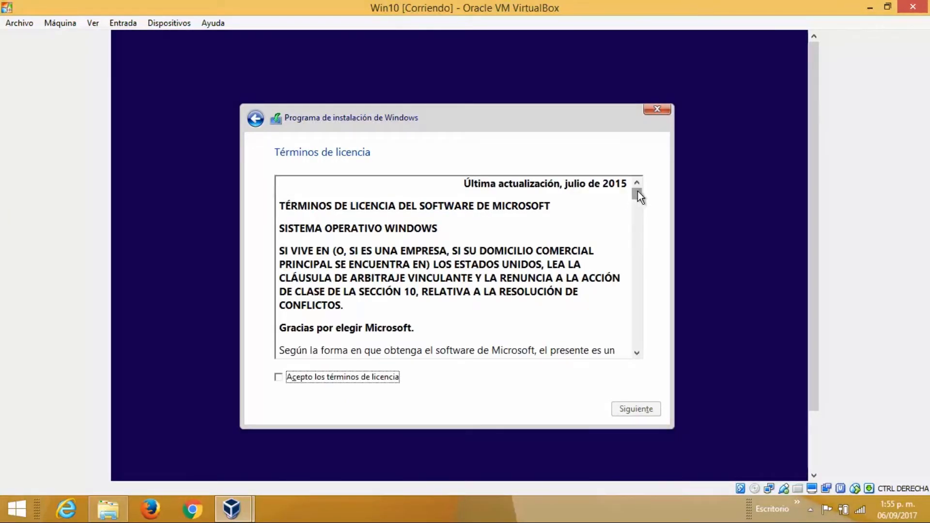
# Accept the license terms and choose the installation type Personalizada: instalar solo Windows (avanzado).
pyautogui.moveTo(636, 193); pyautogui.dragTo(638, 340)
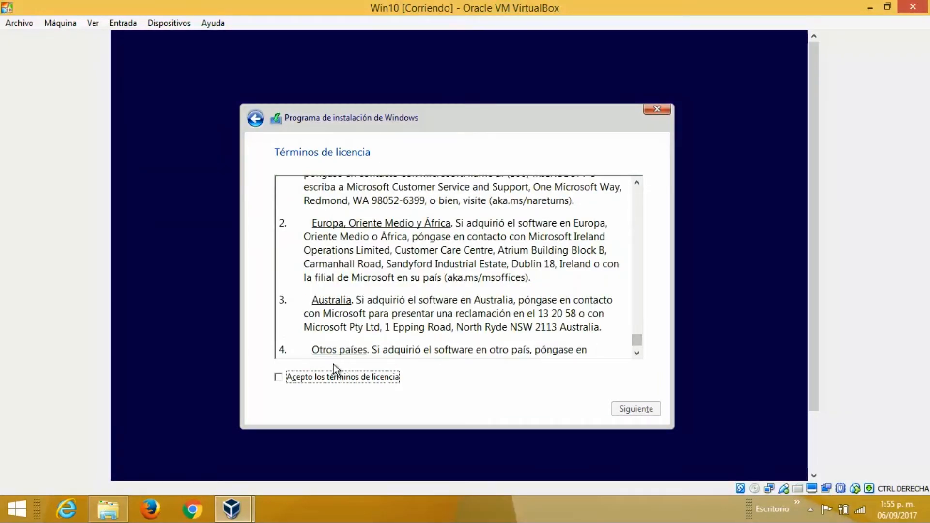
pyautogui.click(279, 378)
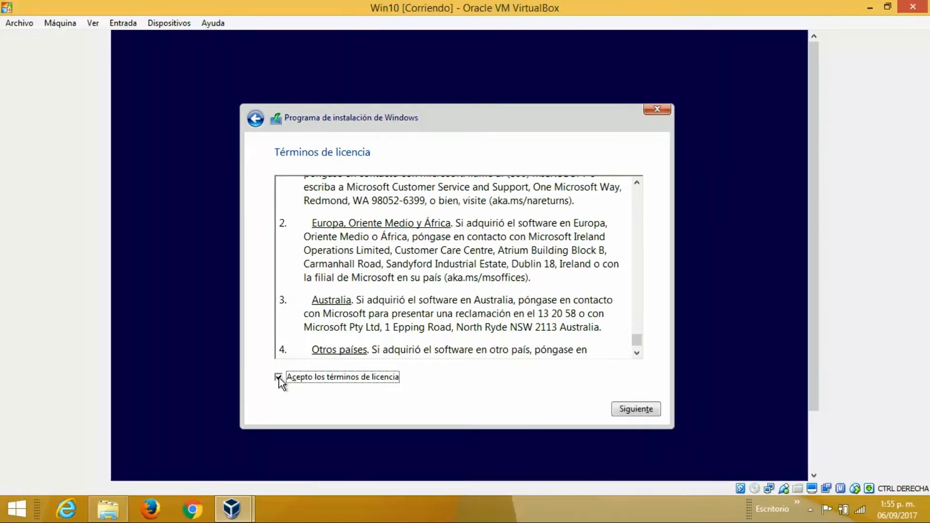
pyautogui.click(626, 409)
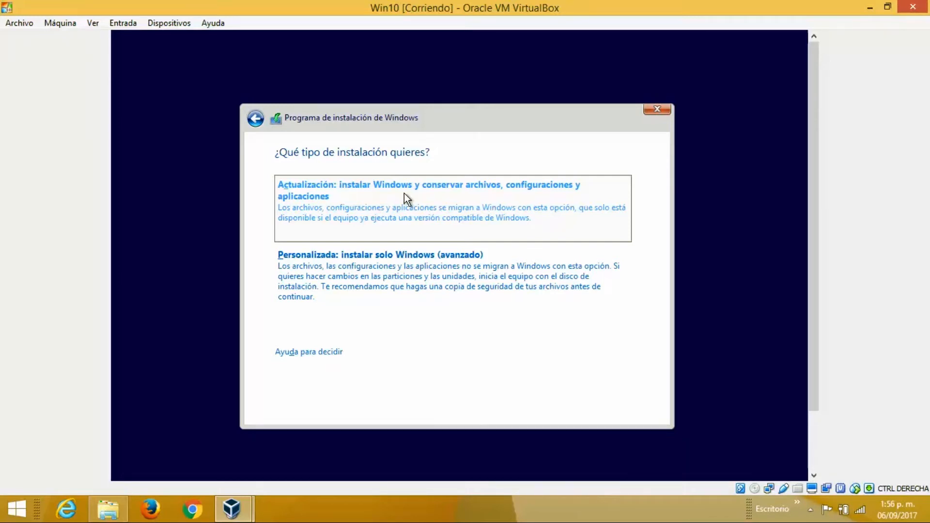
pyautogui.click(388, 273)
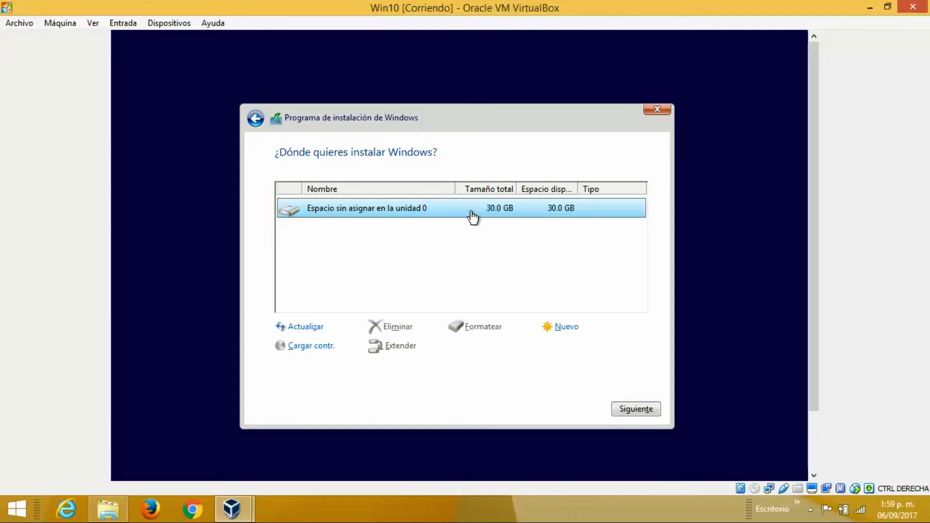
# Create a 25000 MB partition in the unallocated space of drive 0, allowing additional system partitions.
pyautogui.click(567, 329)
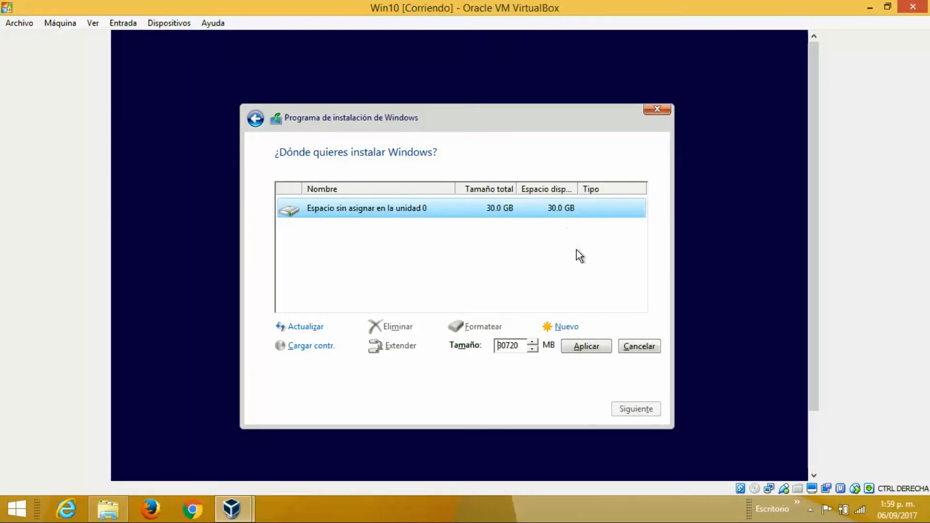
pyautogui.press('Delete')
pyautogui.press('Delete')
pyautogui.press('Delete')
pyautogui.press('Delete')
pyautogui.press('Delete')
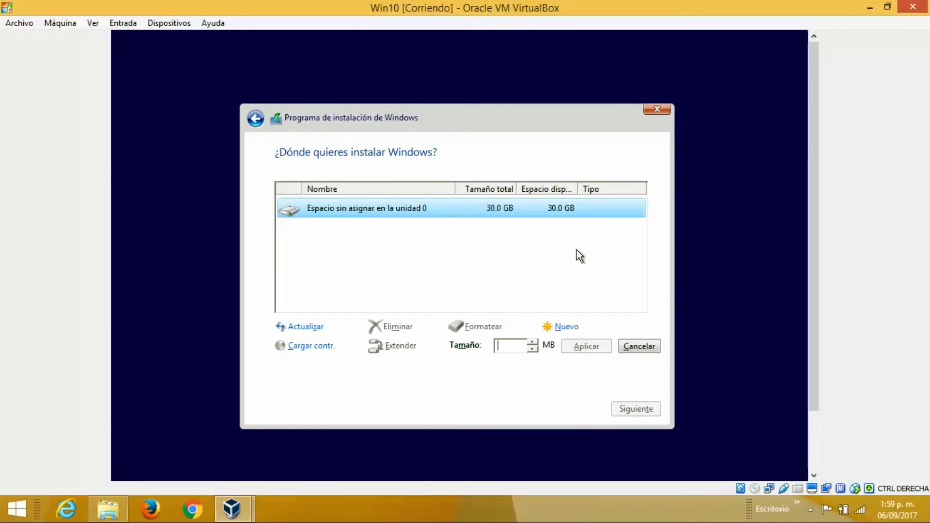
pyautogui.write('25000')
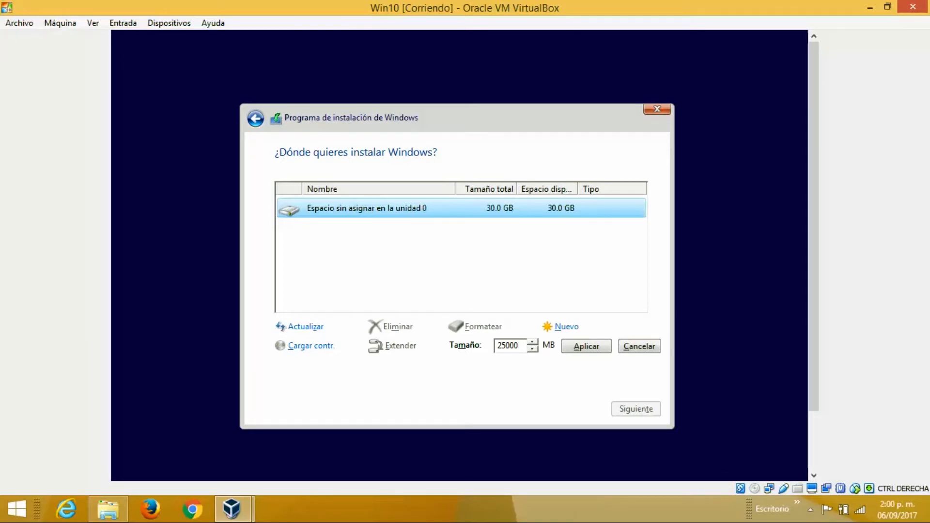
pyautogui.click(586, 349)
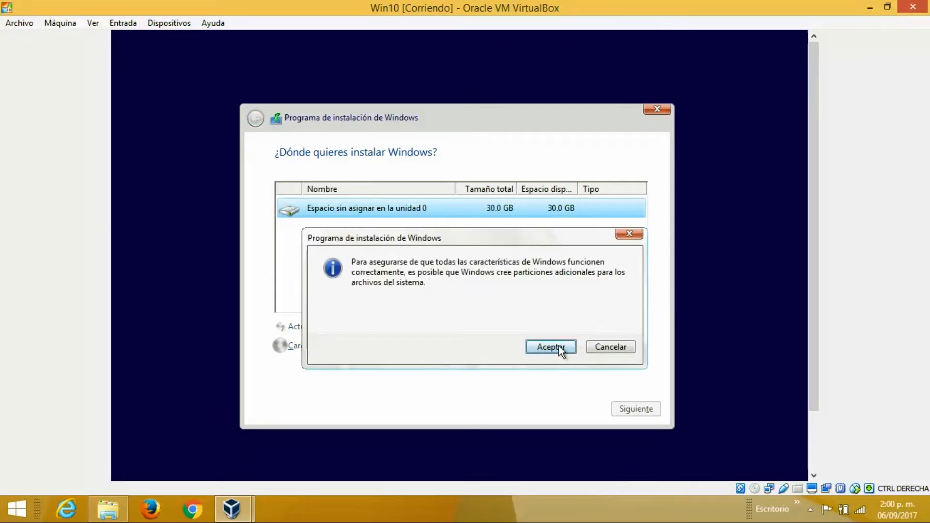
pyautogui.click(561, 350)
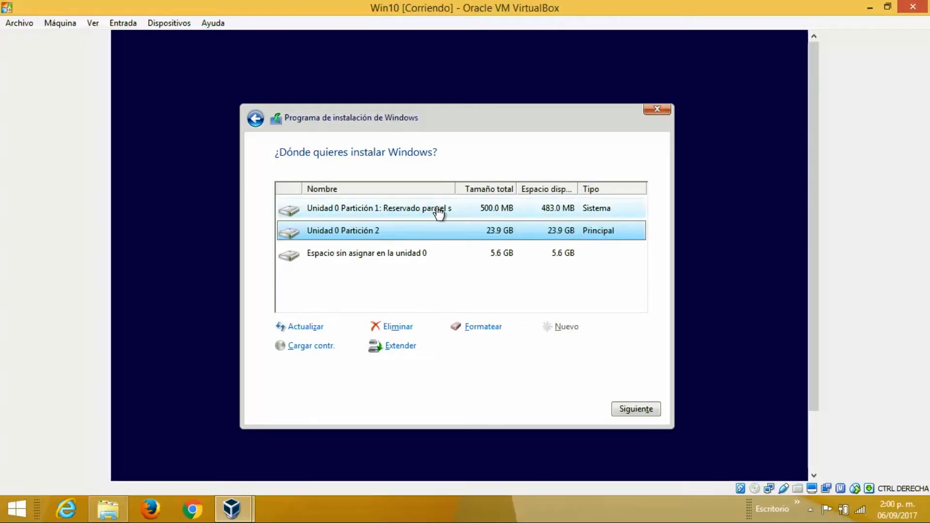
# Create another partition from the remaining unallocated space of drive 0, using the full 5719 MB.
pyautogui.moveTo(455, 193); pyautogui.dragTo(470, 190)
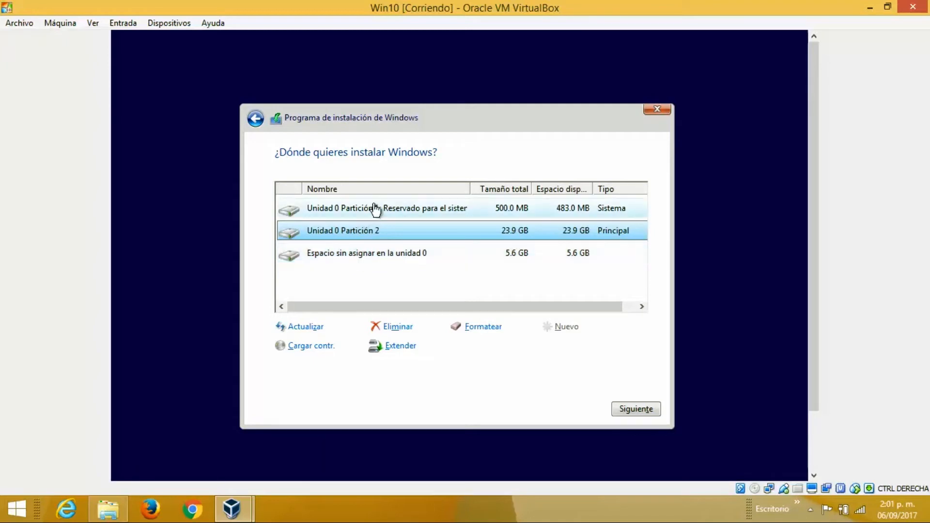
pyautogui.click(370, 257)
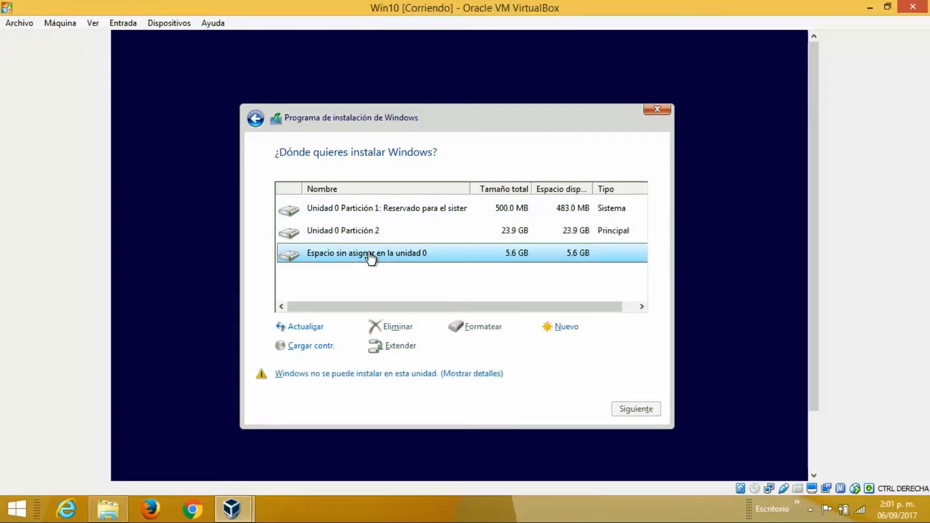
pyautogui.click(565, 328)
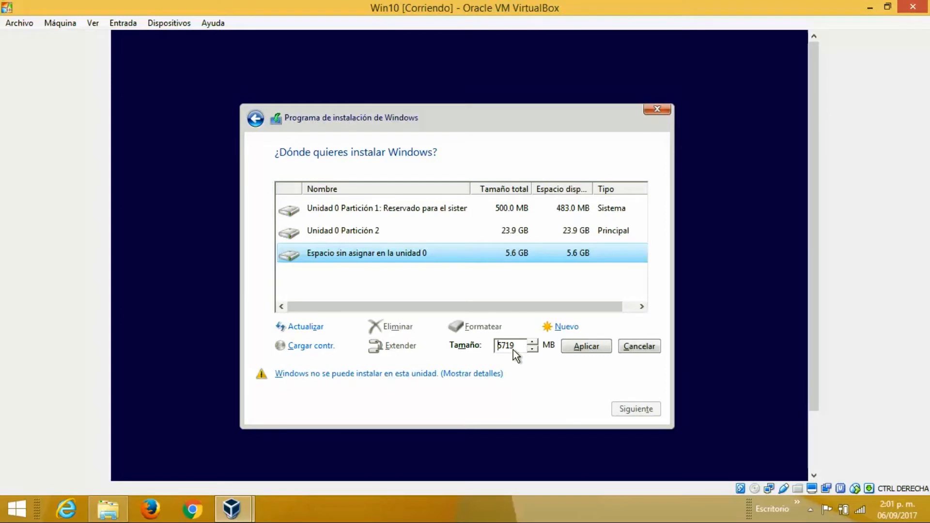
pyautogui.click(575, 346)
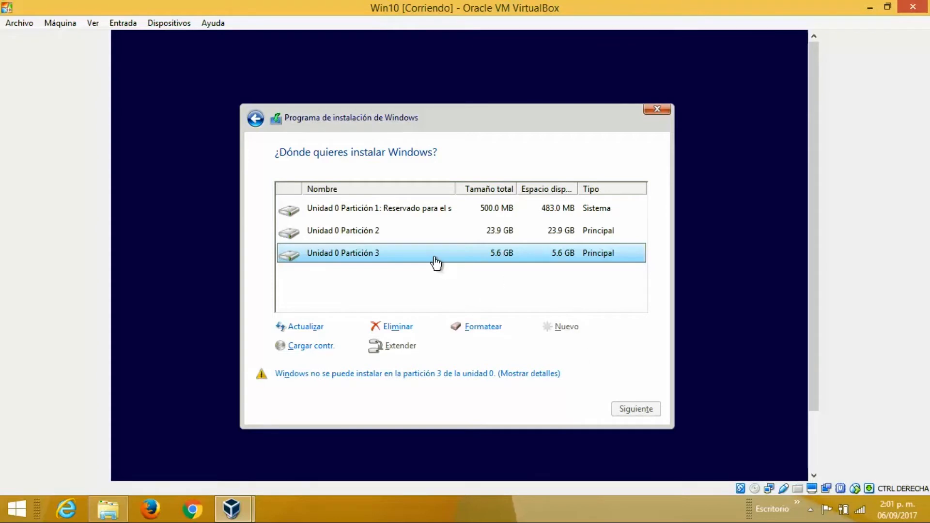
# Choose Unidad 0 Partición 2 as the installation target and start installing Windows on it.
pyautogui.click(386, 235)
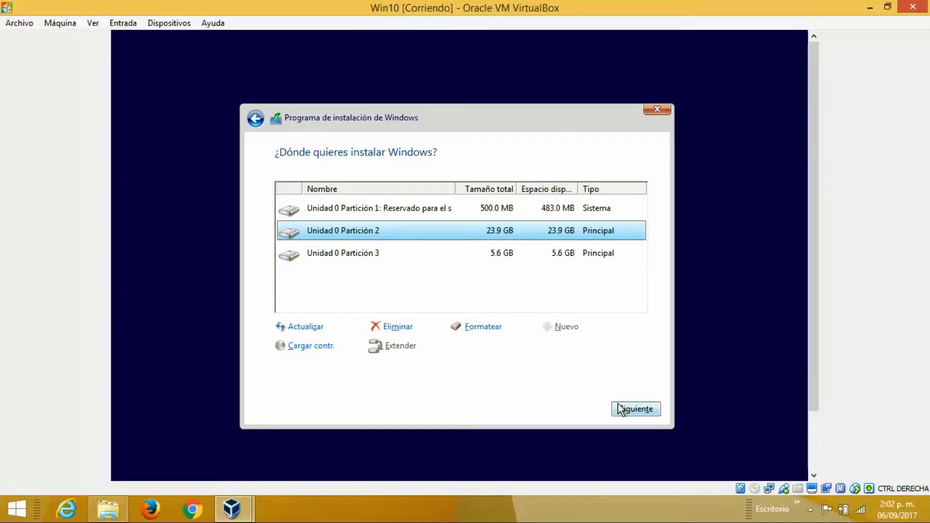
pyautogui.click(389, 265)
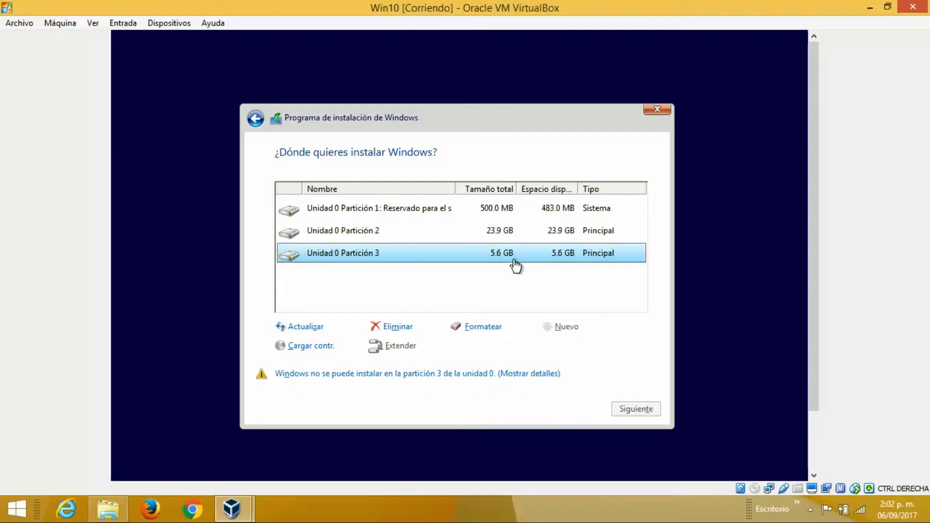
pyautogui.click(400, 232)
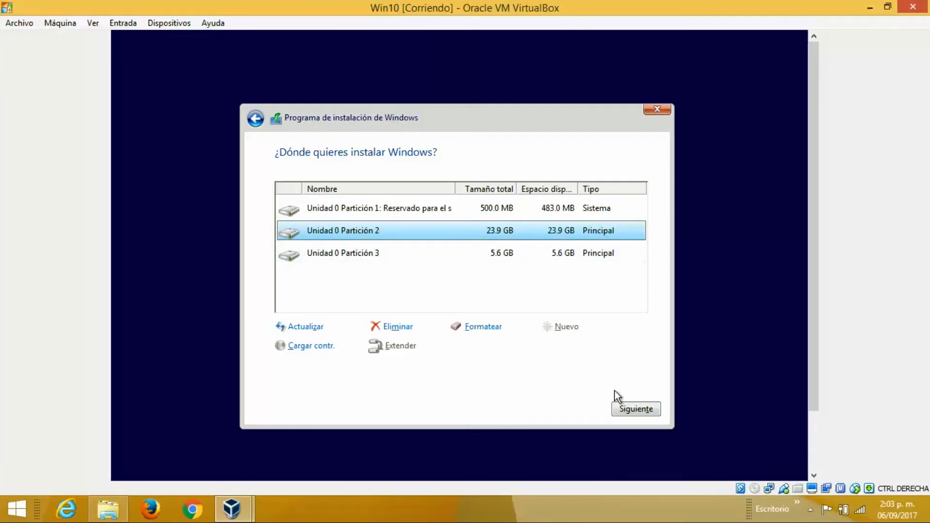
pyautogui.click(625, 408)
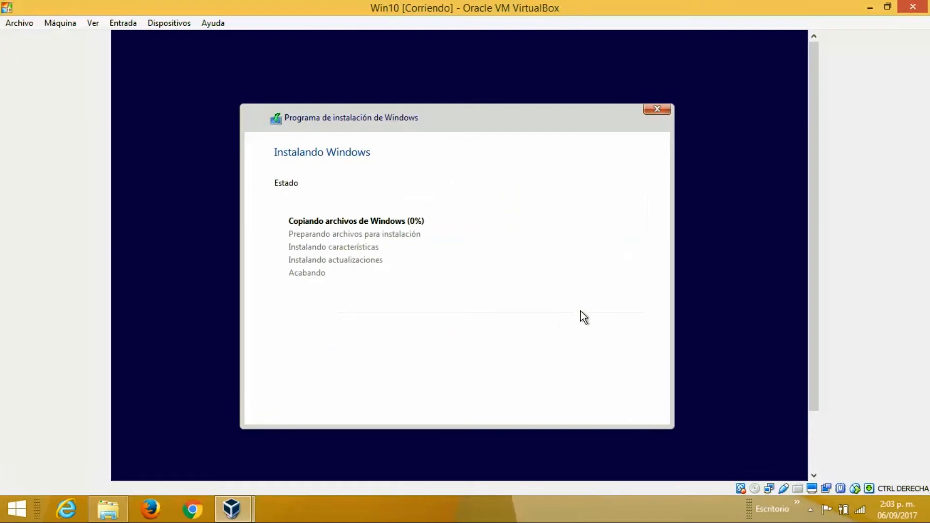
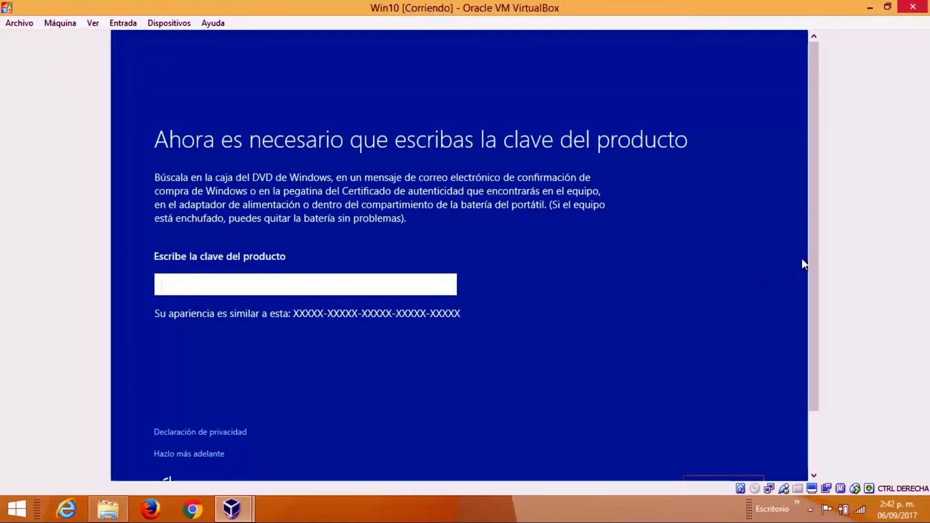
# Postpone the product key with Hazlo más adelante and accept the express settings.
pyautogui.moveTo(813, 268); pyautogui.dragTo(819, 328)
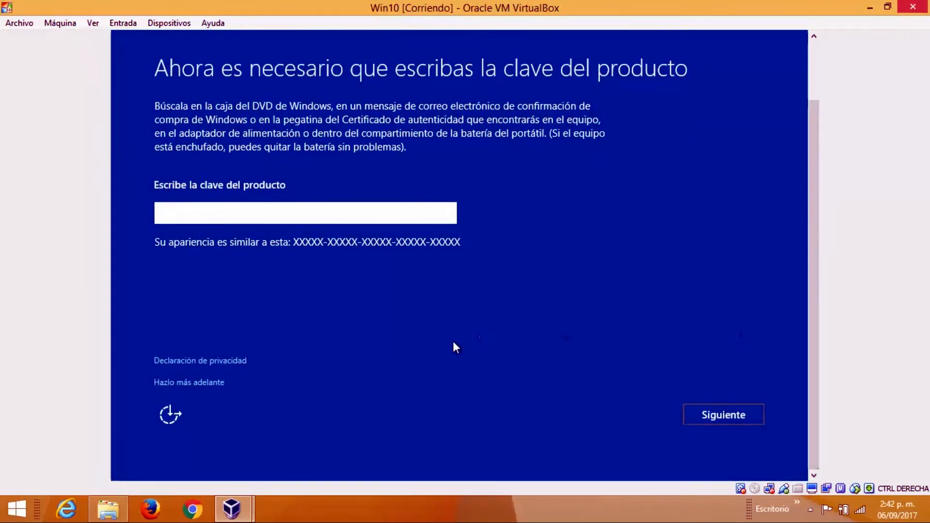
pyautogui.click(202, 383)
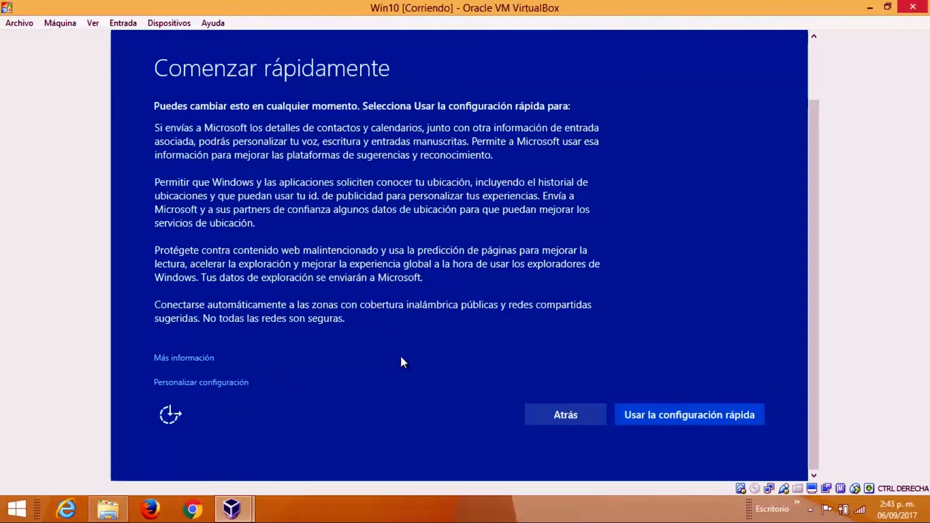
pyautogui.moveTo(812, 293); pyautogui.dragTo(798, 345)
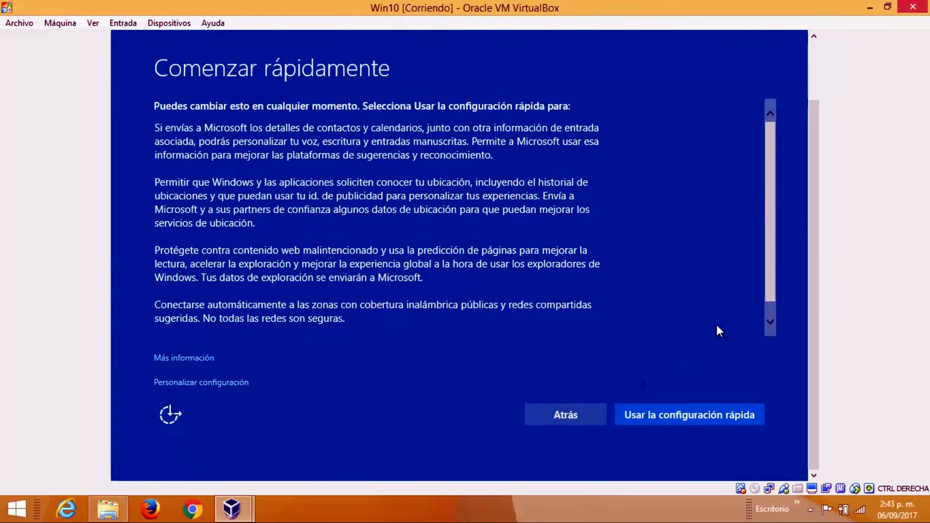
pyautogui.scroll(-1, 771, 249)
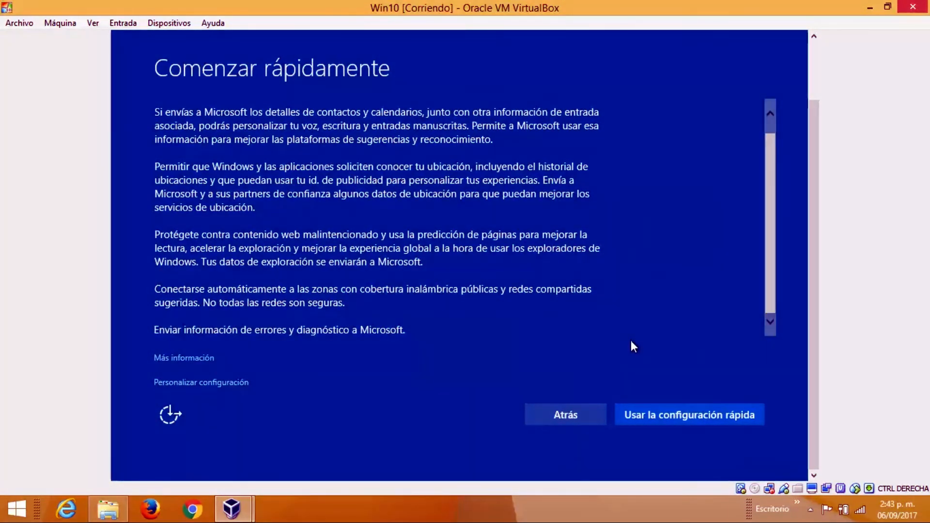
pyautogui.click(667, 415)
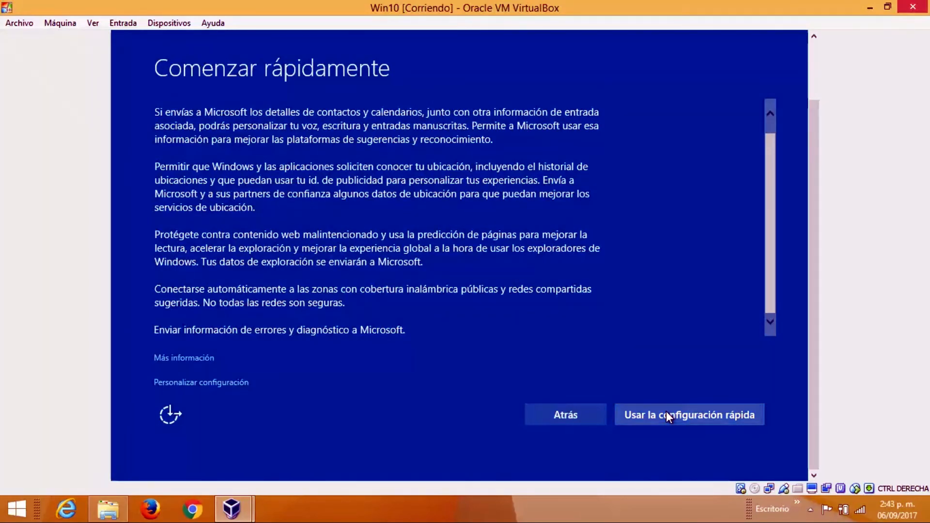
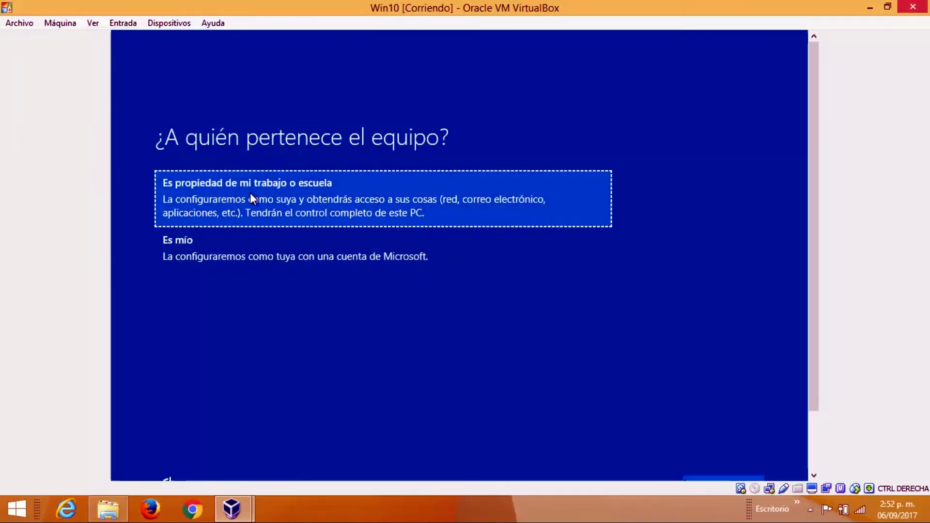
# Set the PC's ownership to Es mío and skip the Microsoft account sign-in.
pyautogui.click(208, 250)
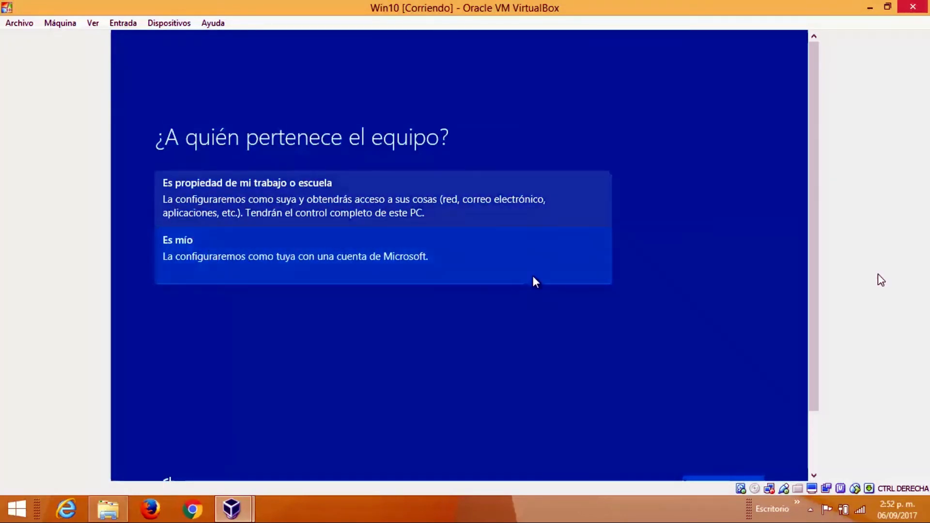
pyautogui.moveTo(817, 272); pyautogui.dragTo(829, 343)
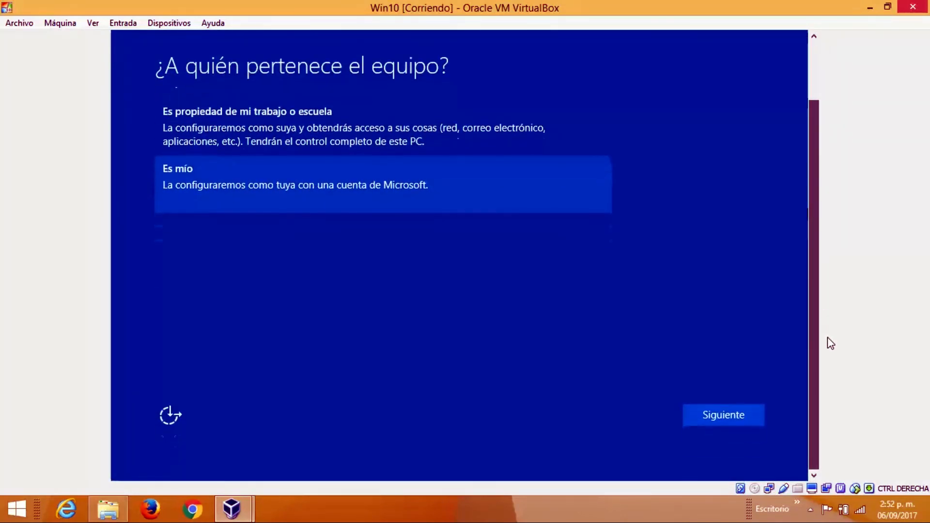
pyautogui.click(737, 416)
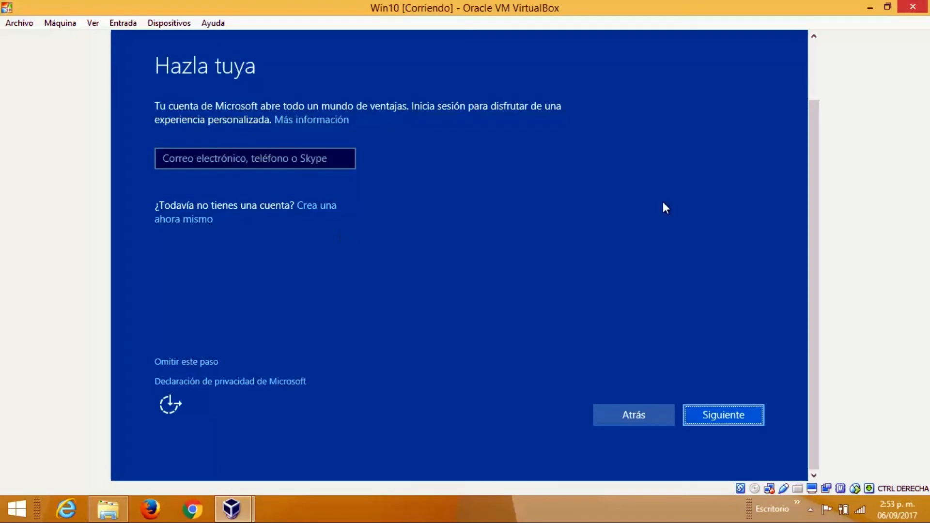
pyautogui.moveTo(819, 245); pyautogui.dragTo(822, 280)
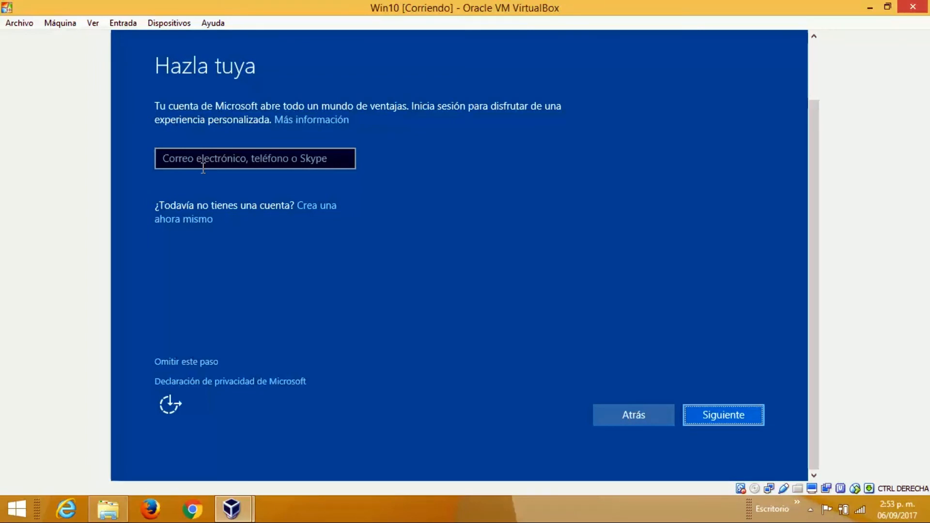
pyautogui.moveTo(810, 219); pyautogui.dragTo(824, 238)
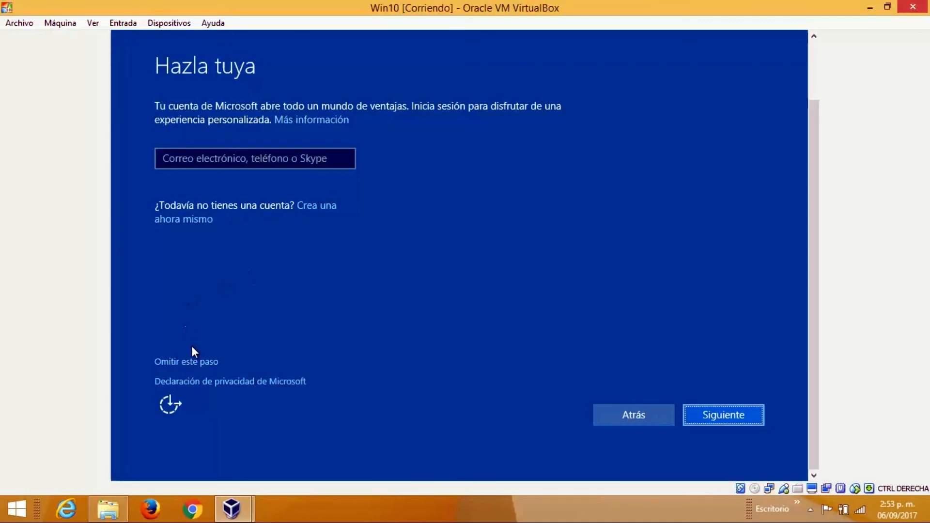
pyautogui.click(202, 361)
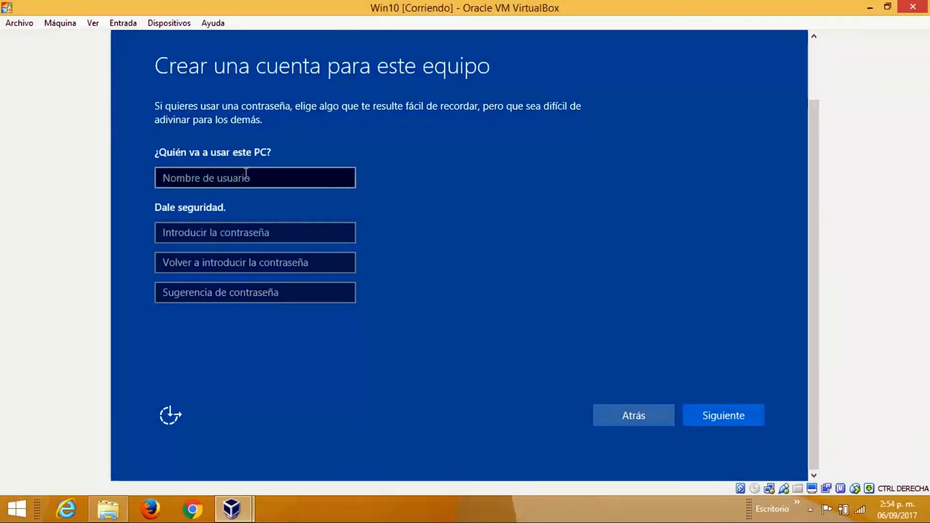
# Create the PC's local account with the user's name, leaving the password fields blank, and finish the account setup.
pyautogui.click(246, 173)
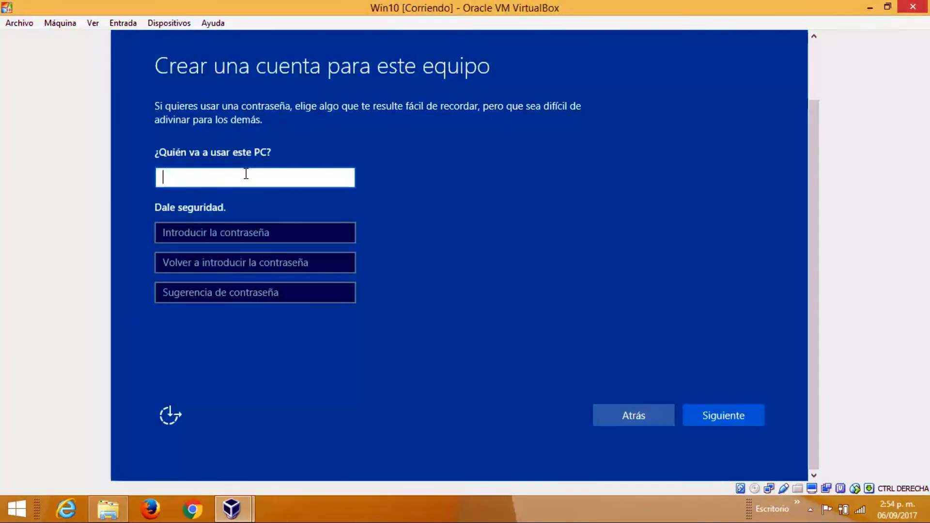
pyautogui.write('Ariel')
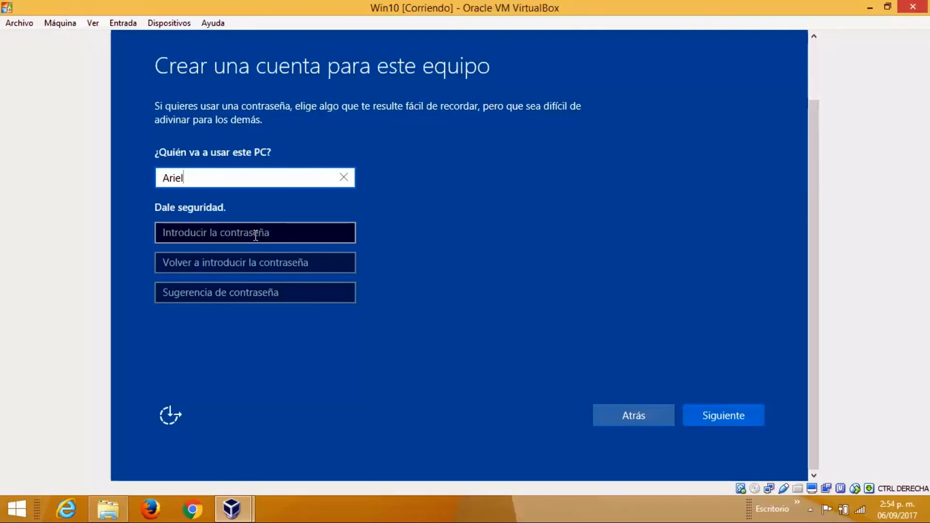
pyautogui.click(722, 417)
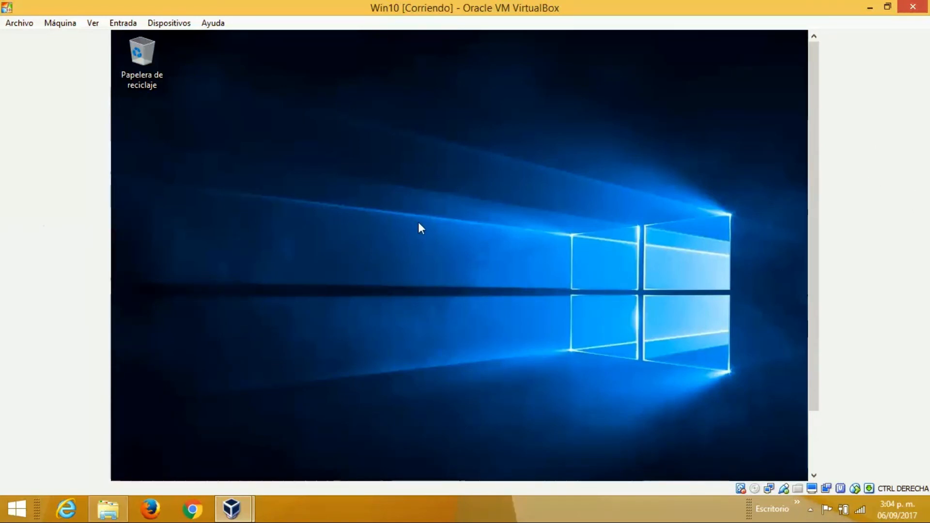
# Answer Sí to let other PCs and devices on the network detect this PC.
pyautogui.moveTo(812, 189); pyautogui.dragTo(810, 249)
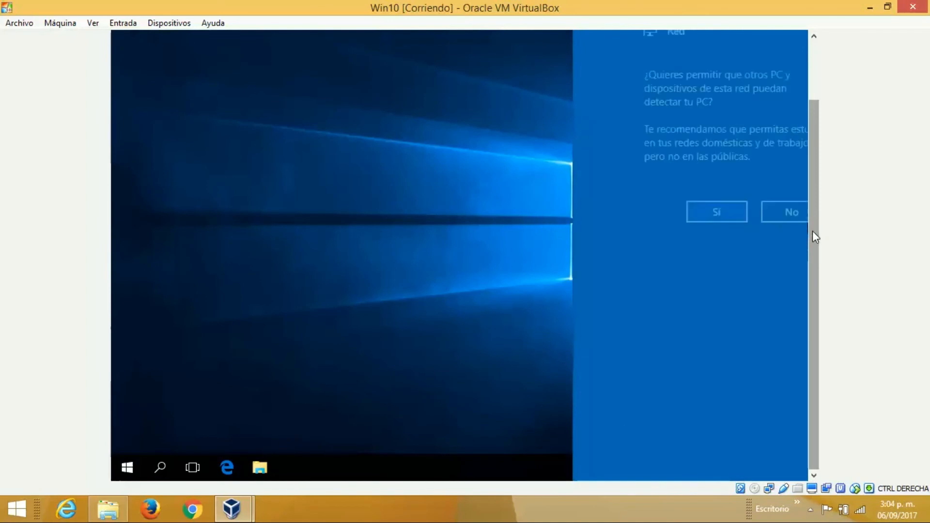
pyautogui.moveTo(813, 231); pyautogui.dragTo(814, 191)
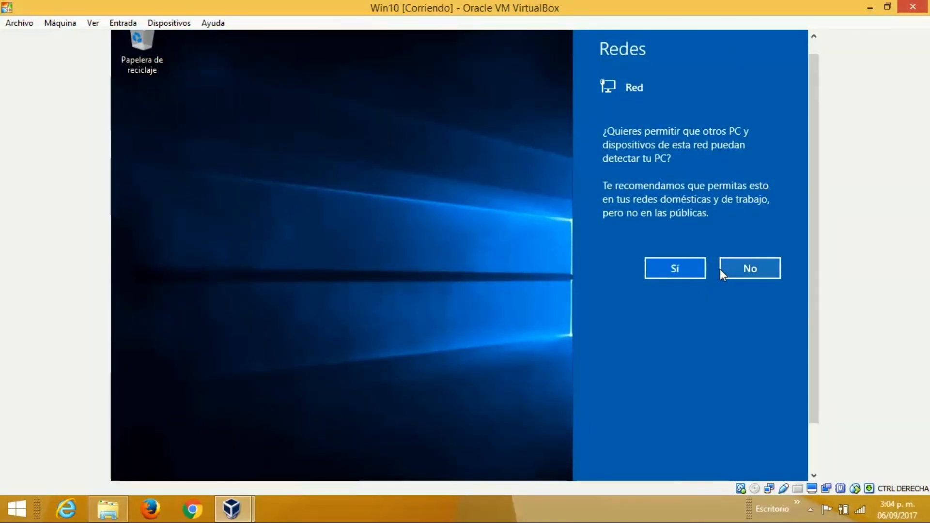
pyautogui.click(655, 270)
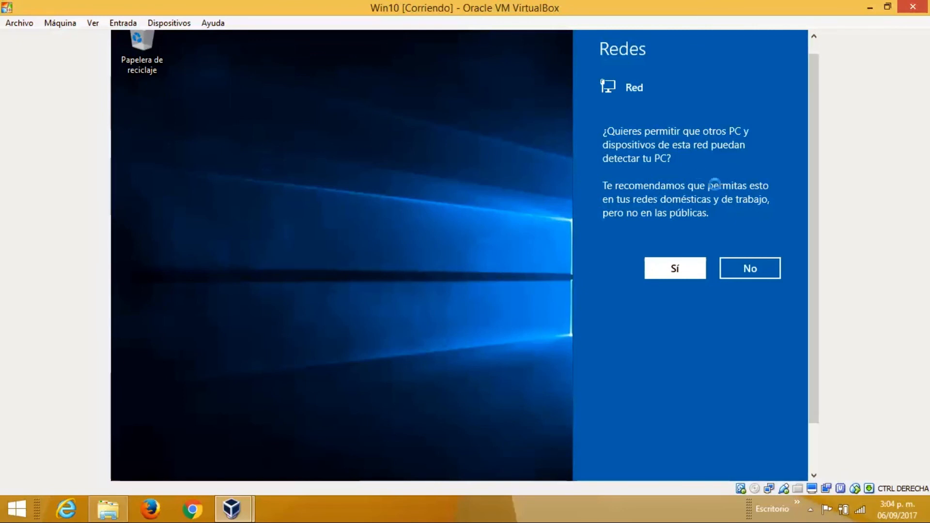
# Show the drives of Este equipo in the file explorer and bring up the format options for Disco local (D:).
pyautogui.press('super+e')
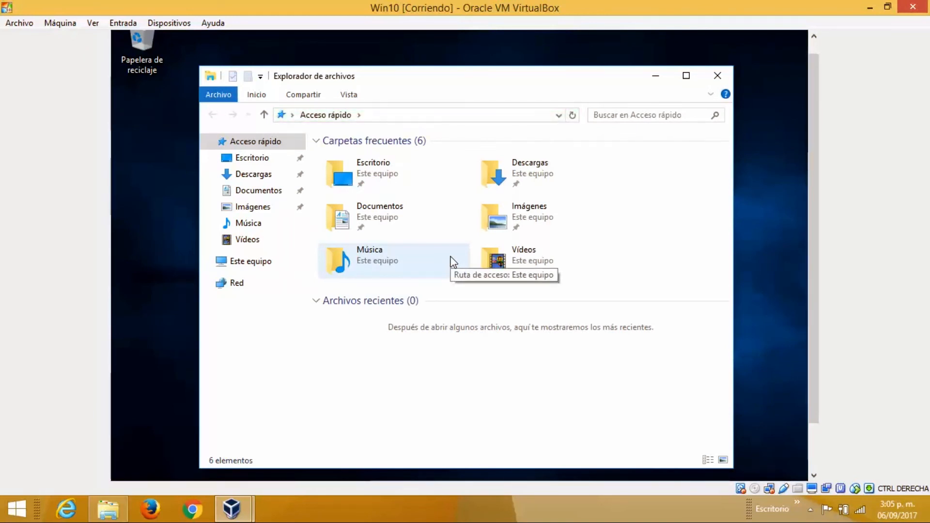
pyautogui.click(249, 265)
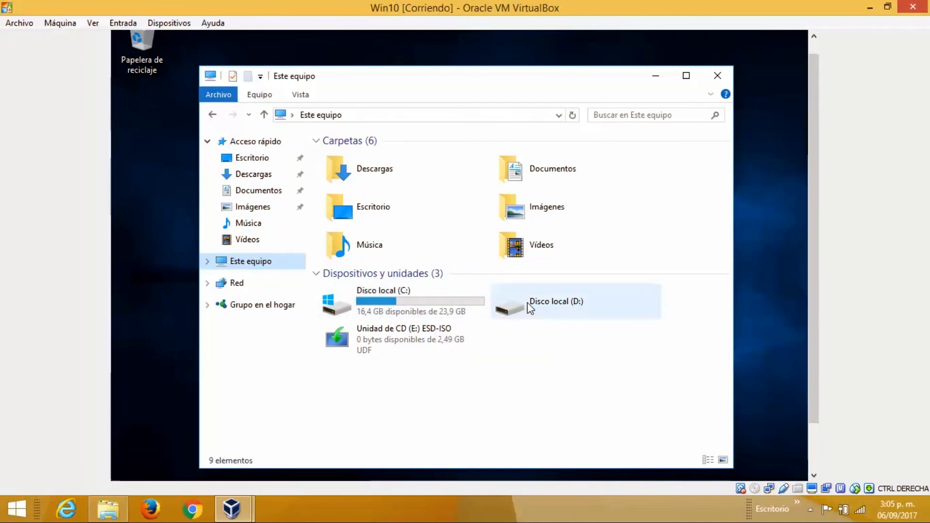
pyautogui.doubleClick(544, 303)
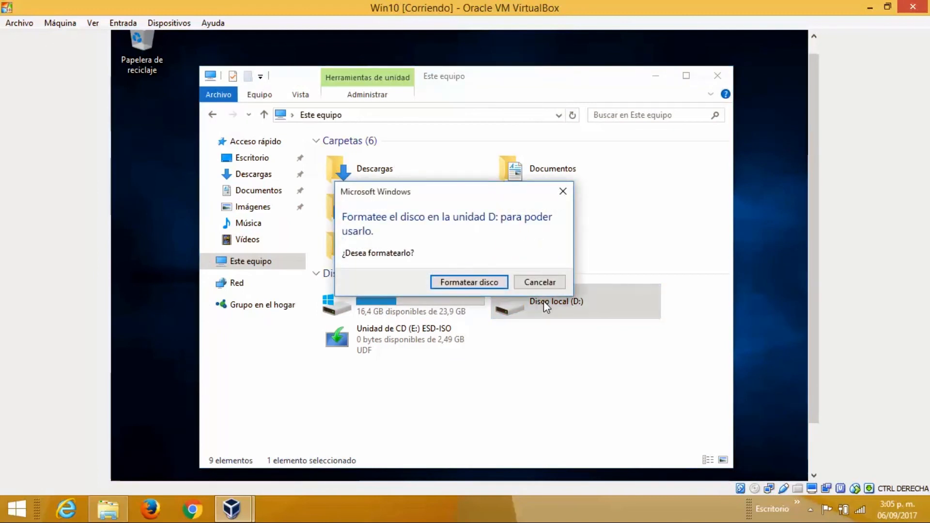
pyautogui.click(488, 283)
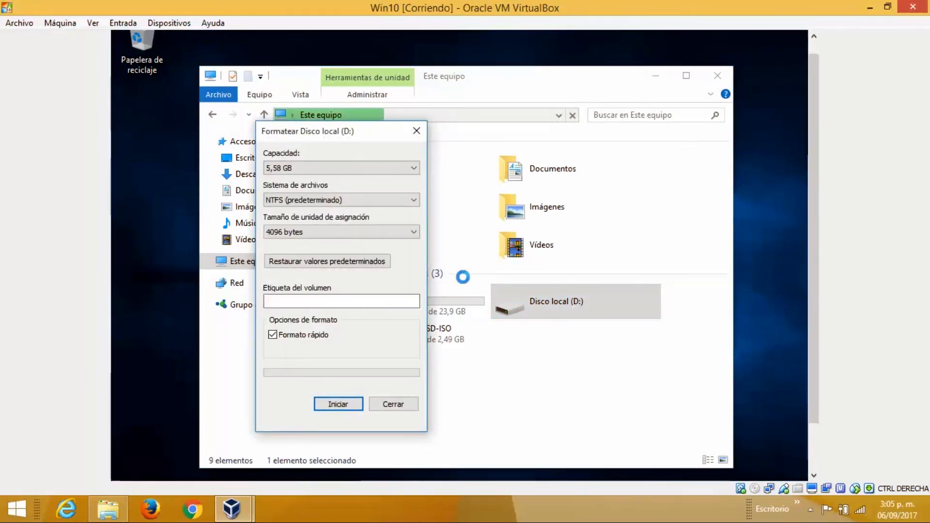
# Quick-format Disco local (D:) as NTFS with 4096-byte allocation units and no volume label, accepting the data loss.
pyautogui.click(408, 200)
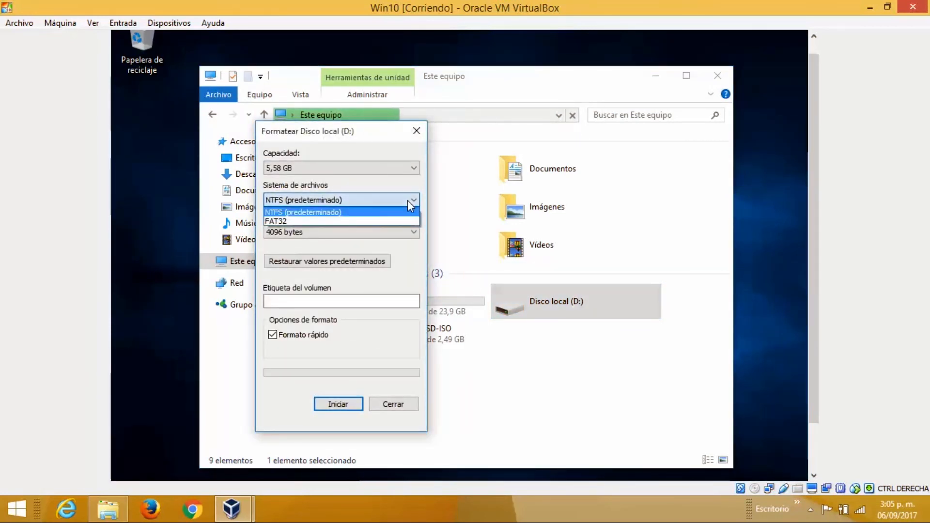
pyautogui.click(284, 216)
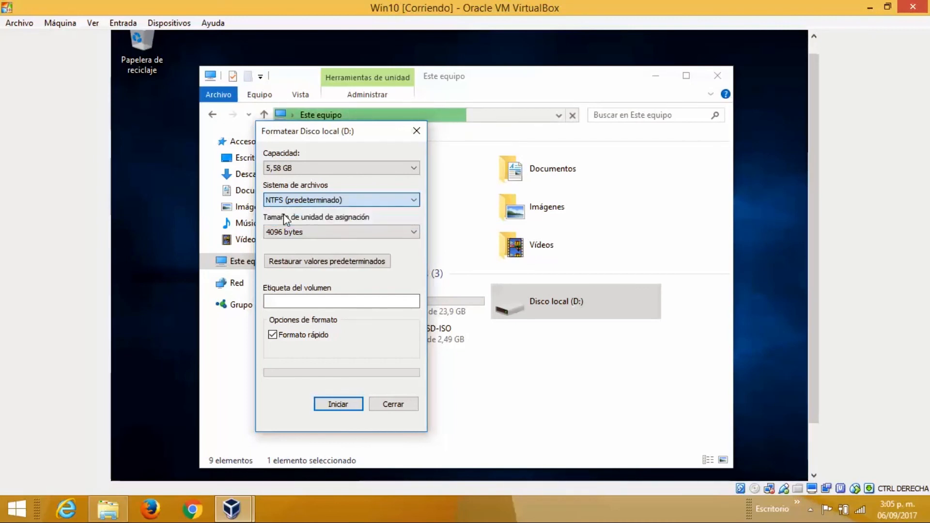
pyautogui.click(347, 408)
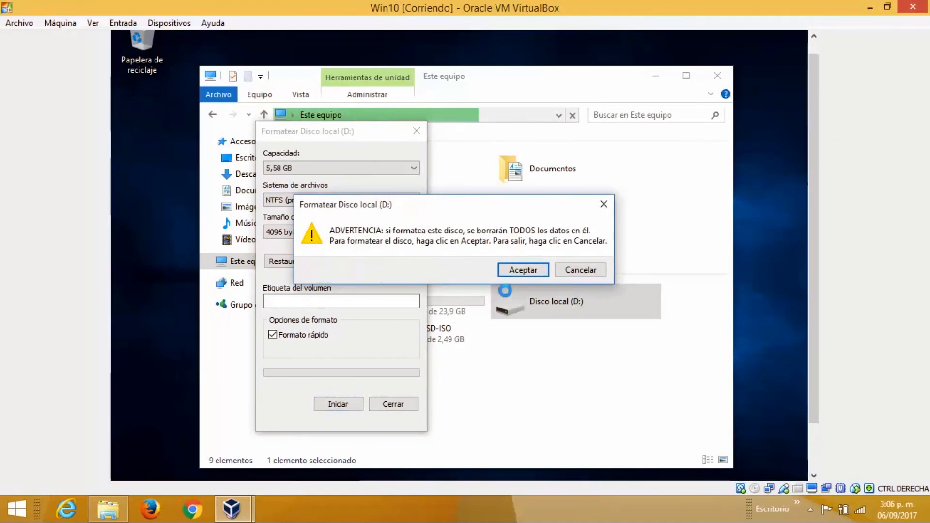
pyautogui.click(521, 270)
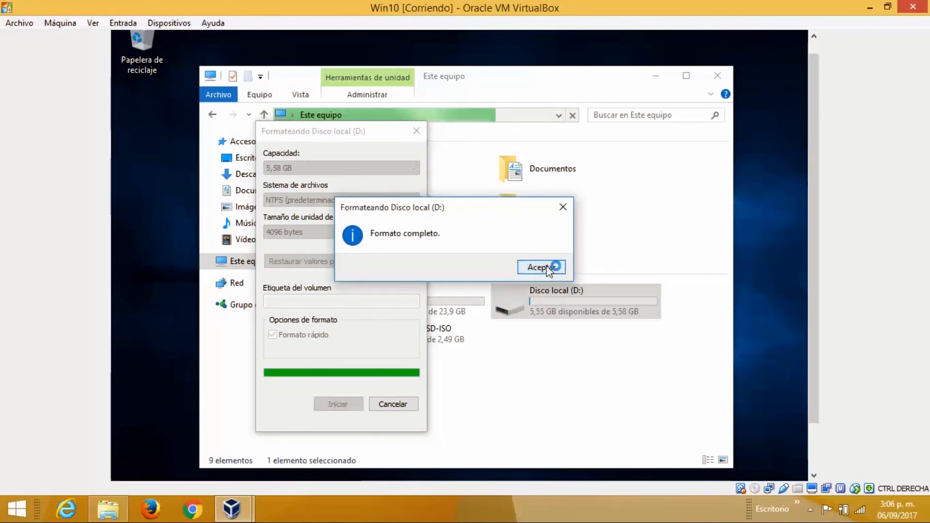
pyautogui.click(549, 268)
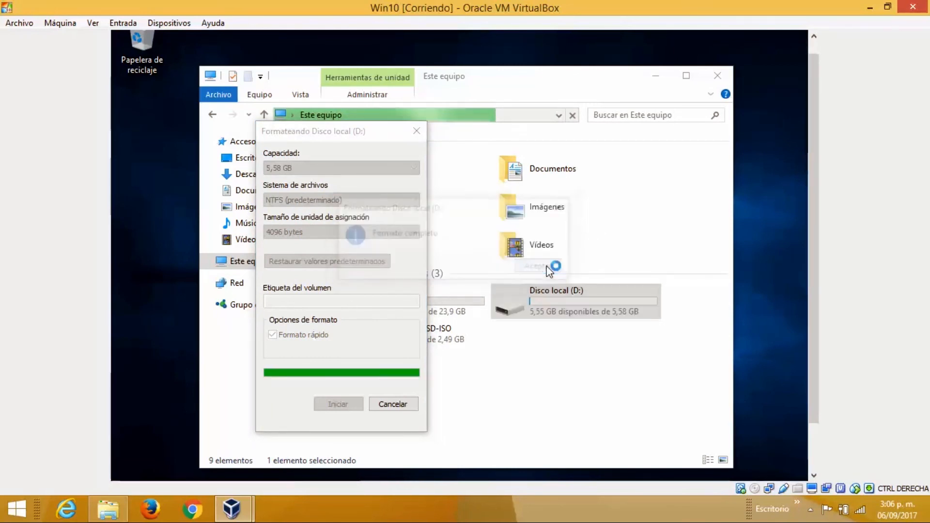
pyautogui.click(415, 130)
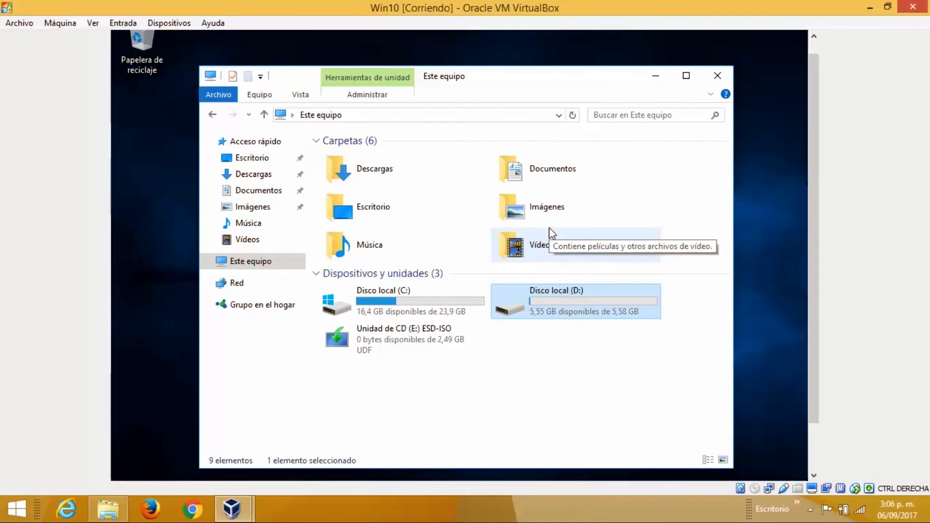
# Check the formatted Disco local (D:), close the file explorer, and review the basic system information before closing it.
pyautogui.doubleClick(555, 306)
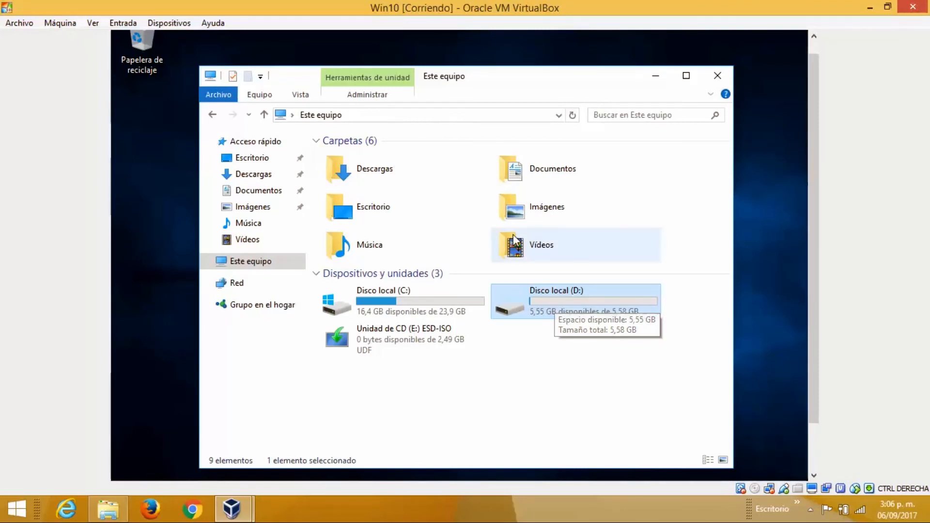
pyautogui.click(718, 75)
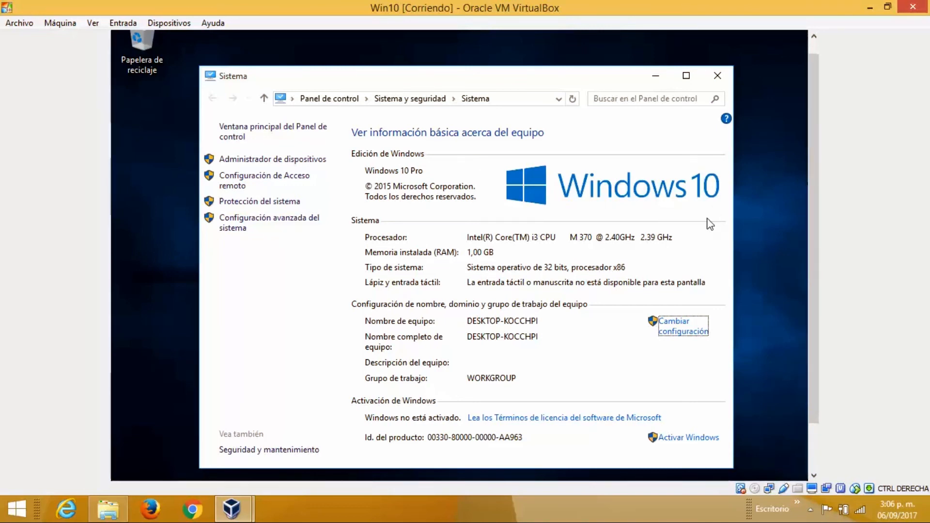
pyautogui.click(718, 75)
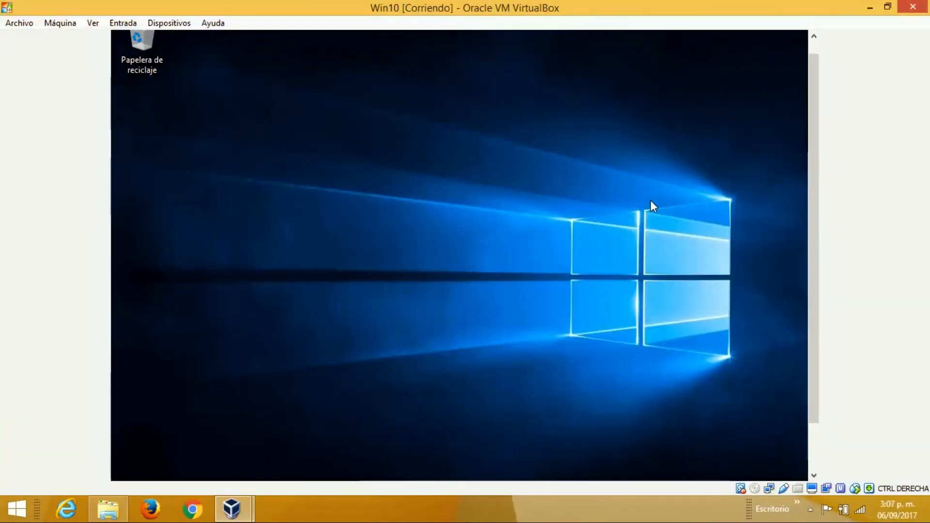
pyautogui.moveTo(809, 219); pyautogui.dragTo(812, 206)
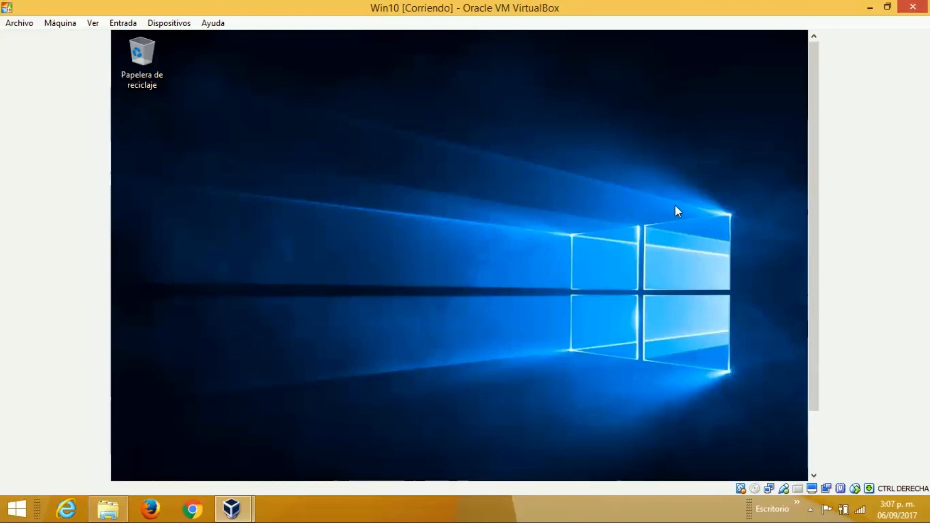
pyautogui.moveTo(816, 206)
pyautogui.mouseDown()
pyautogui.moveTo(809, 269)
pyautogui.moveTo(808, 200)
pyautogui.mouseUp()
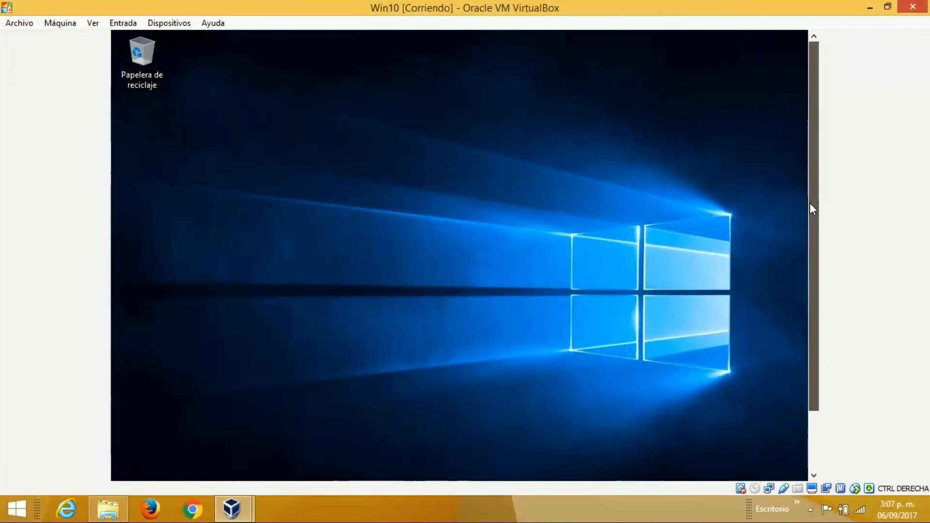
pyautogui.moveTo(813, 208); pyautogui.dragTo(818, 263)
pyautogui.scroll(1, 820, 202)
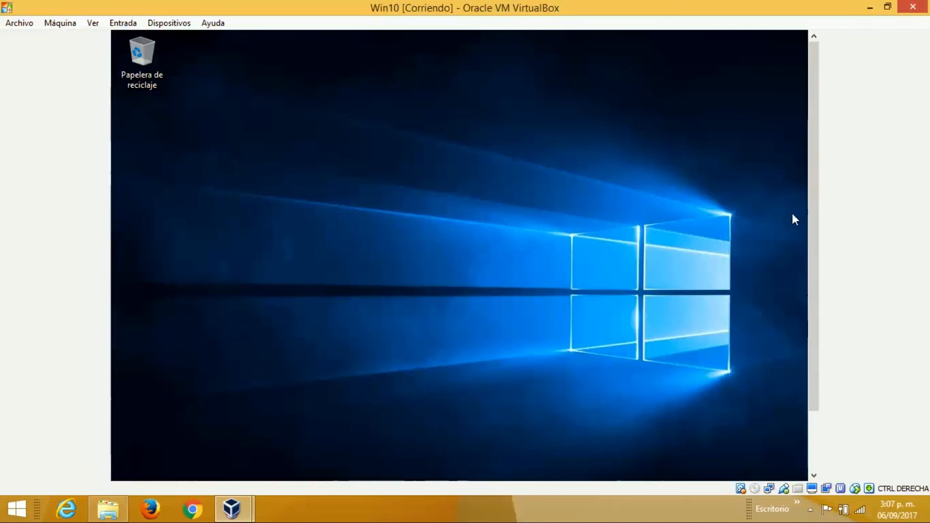
pyautogui.moveTo(812, 213)
pyautogui.mouseDown()
pyautogui.moveTo(804, 282)
pyautogui.moveTo(808, 200)
pyautogui.mouseUp()
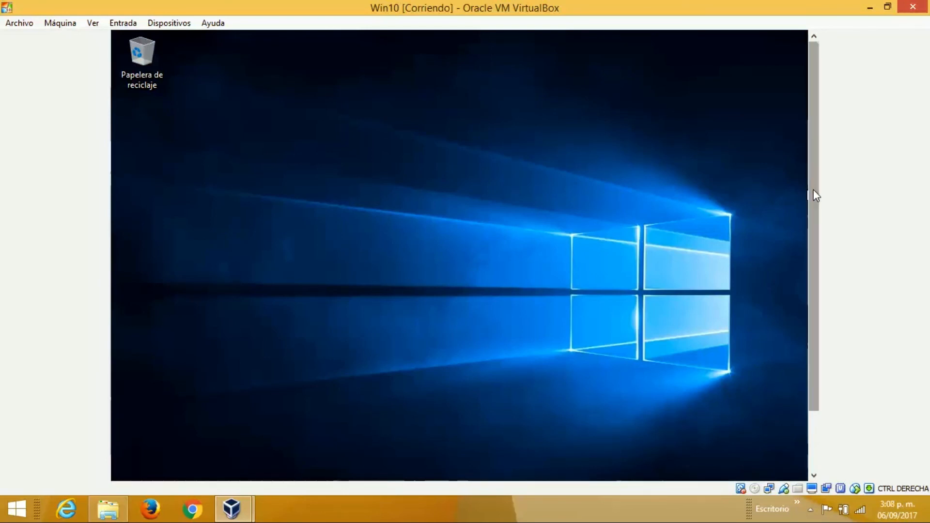
pyautogui.moveTo(815, 193)
pyautogui.mouseDown()
pyautogui.moveTo(819, 266)
pyautogui.moveTo(817, 208)
pyautogui.mouseUp()
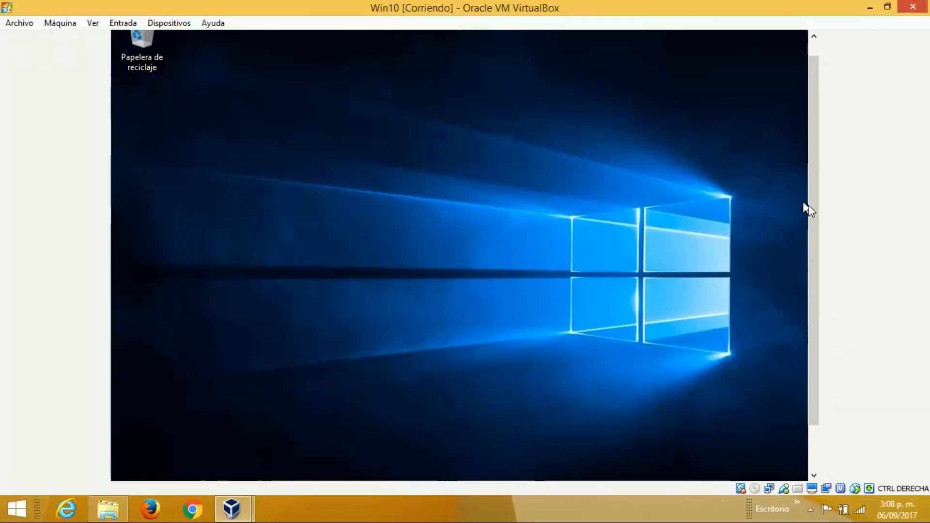
pyautogui.moveTo(816, 215); pyautogui.dragTo(820, 185)
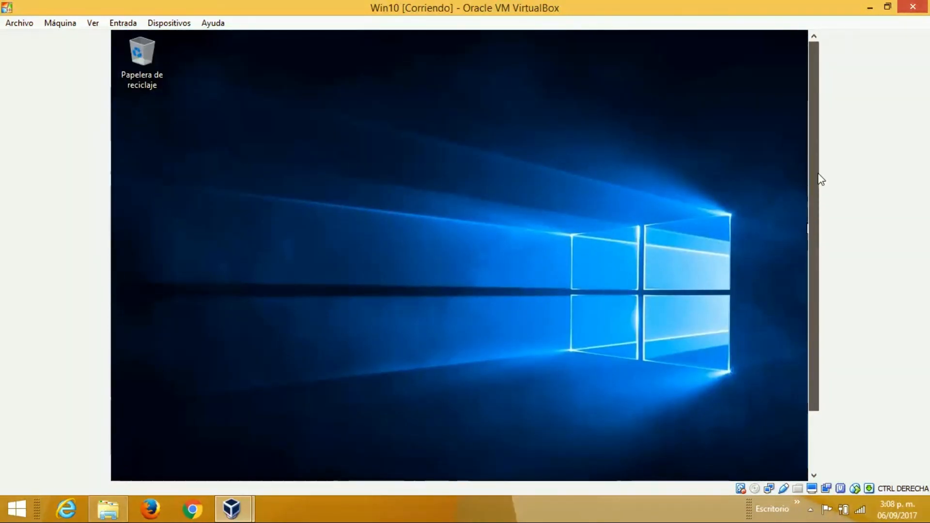